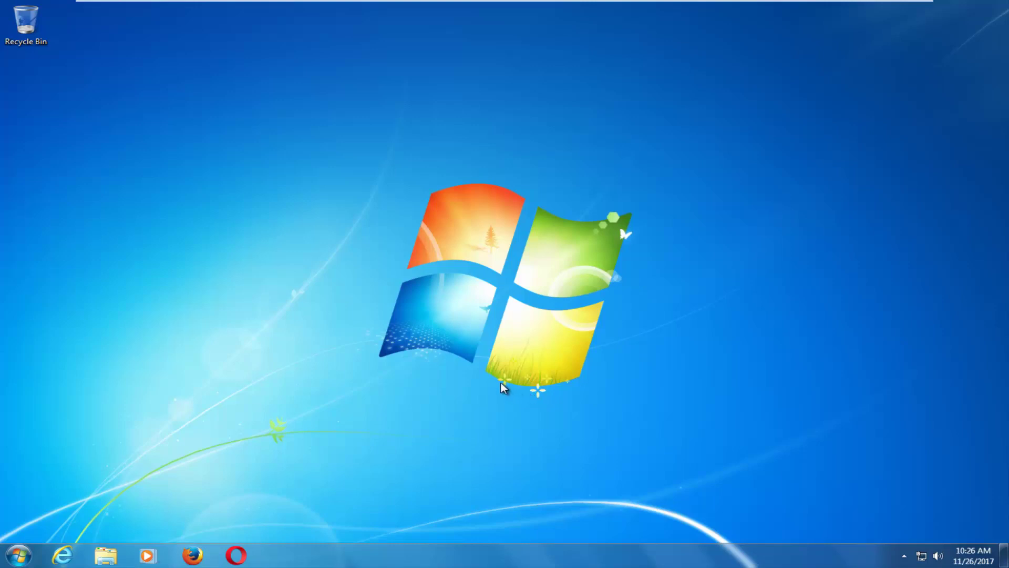
- In Firefox, Google 'windows 10 media creation tool' and open Microsoft's Download Windows 10 page
{"action": "left_click", "coordinate": [192, 553]}
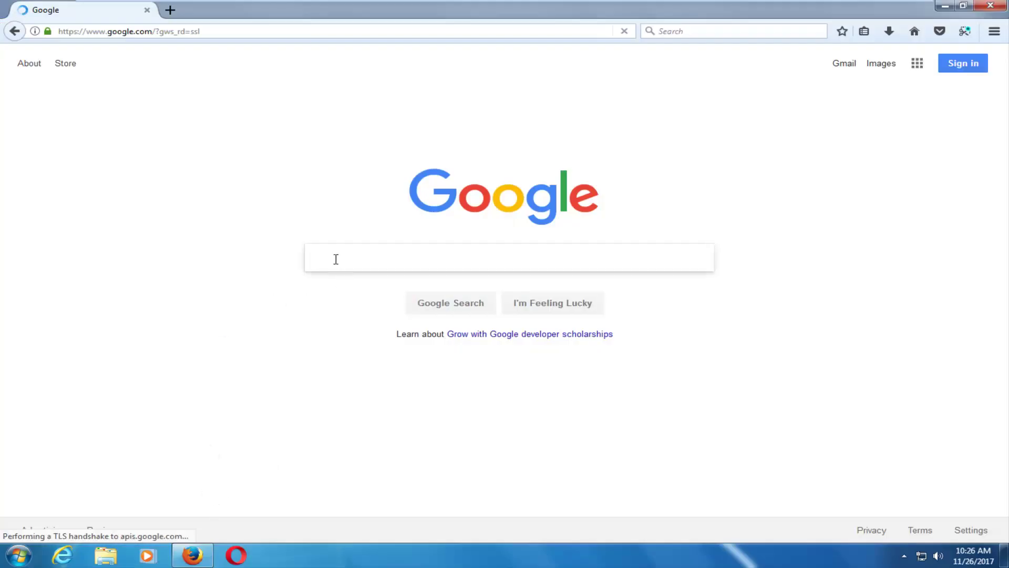
{"action": "type", "text": "windows "}
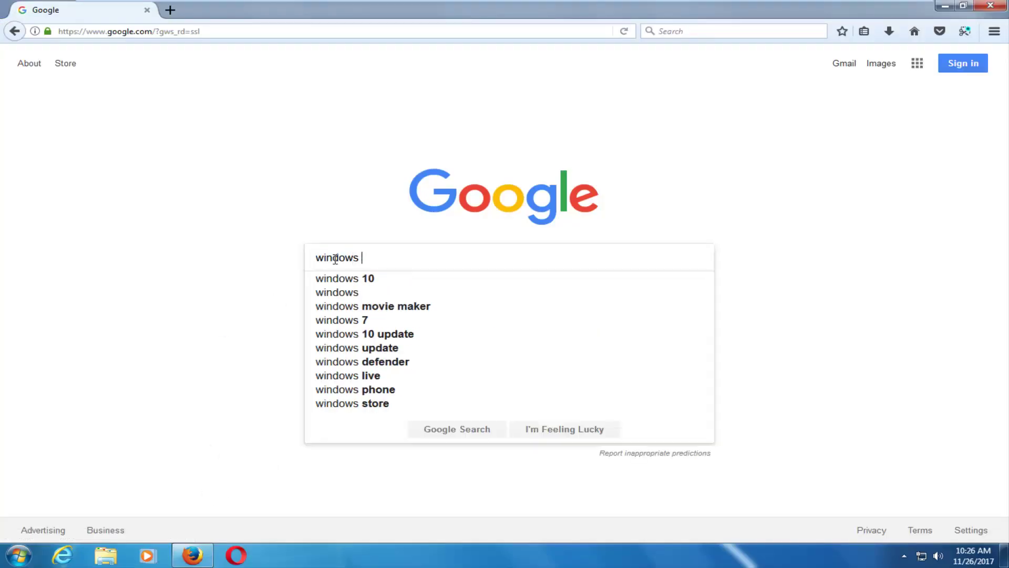
{"action": "type", "text": "10 media"}
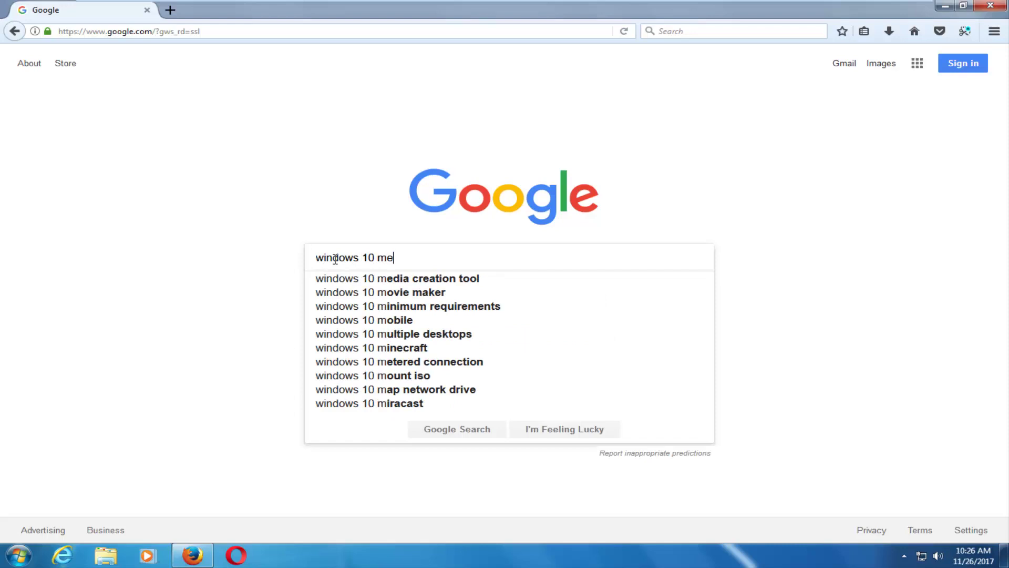
{"action": "key", "text": "Down"}
{"action": "key", "text": "Return"}
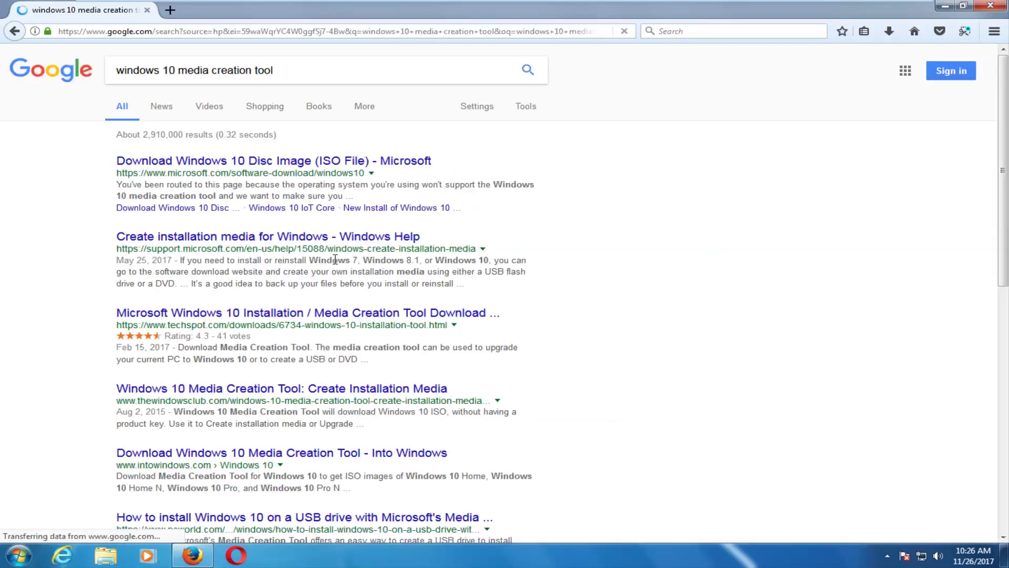
{"action": "left_click", "coordinate": [290, 163]}
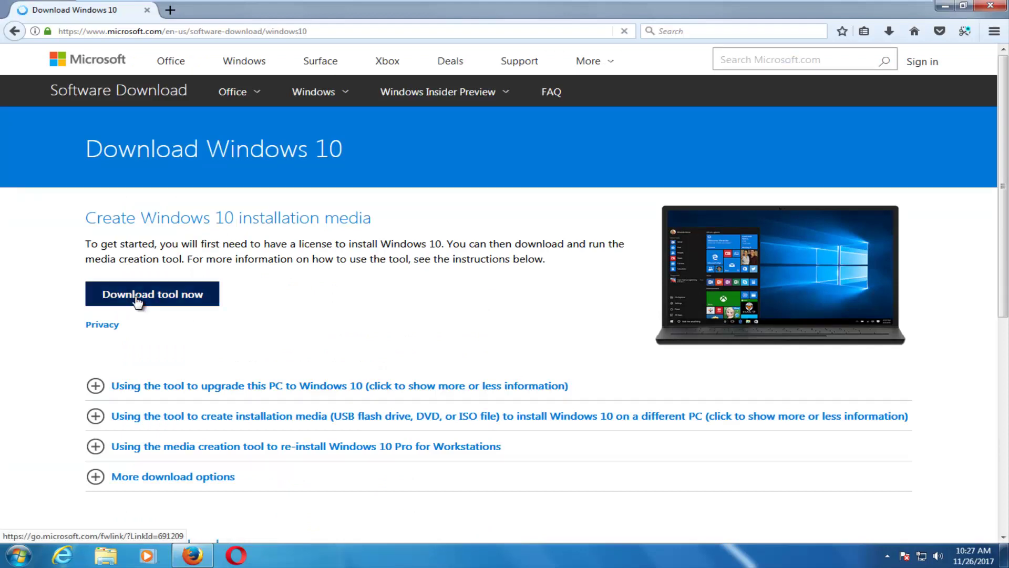
- Download MediaCreationTool.exe (17.8 MB), launch it, and minimize Firefox
{"action": "left_click", "coordinate": [138, 301]}
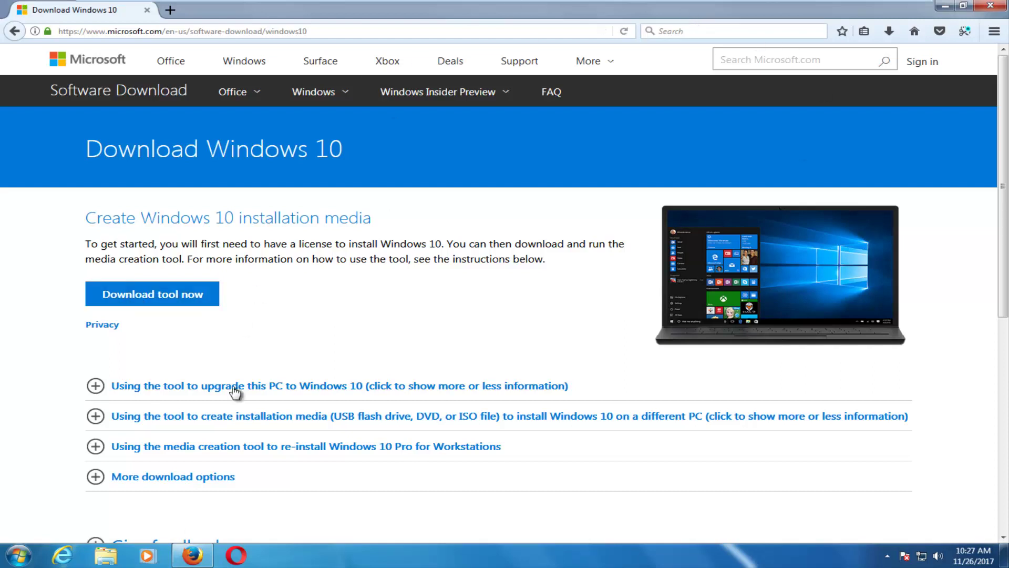
{"action": "left_click", "coordinate": [138, 299]}
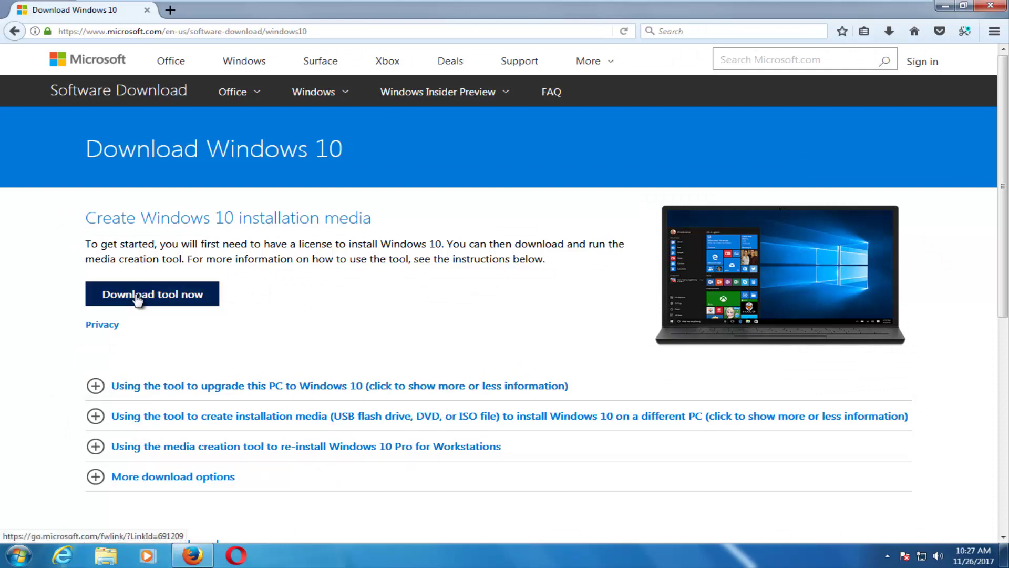
{"action": "left_click", "coordinate": [557, 318]}
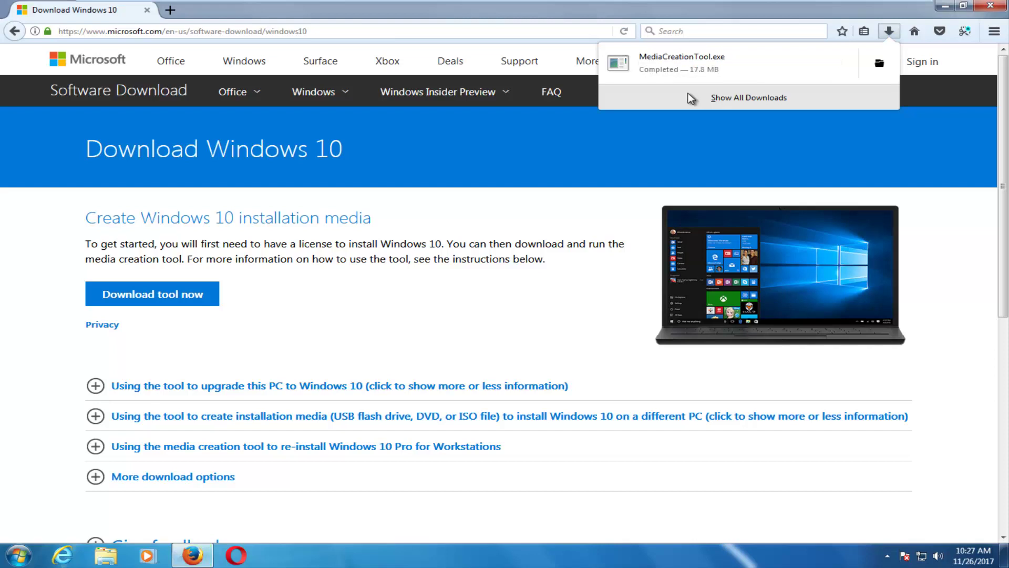
{"action": "left_click", "coordinate": [682, 64]}
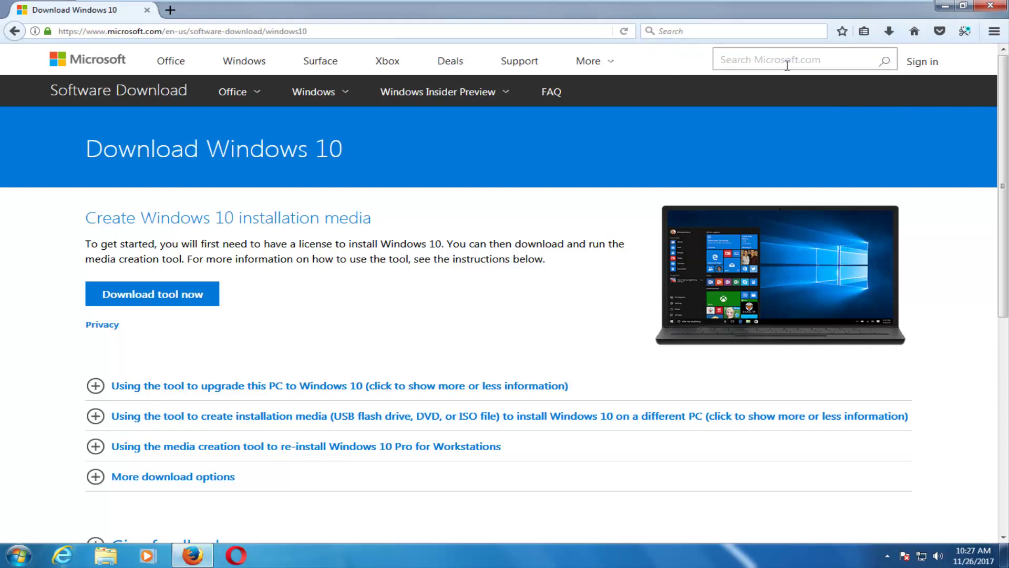
{"action": "left_click", "coordinate": [945, 6]}
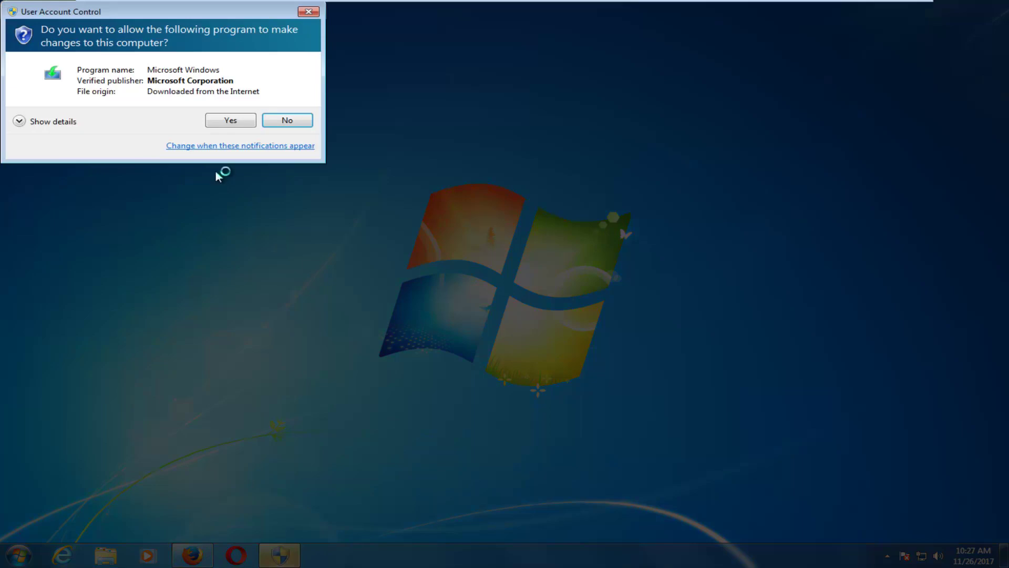
- Approve the User Account Control prompt so Windows 10 Setup loads
{"action": "left_click_drag", "start_coordinate": [200, 18], "coordinate": [523, 195]}
{"action": "left_click", "coordinate": [559, 300]}
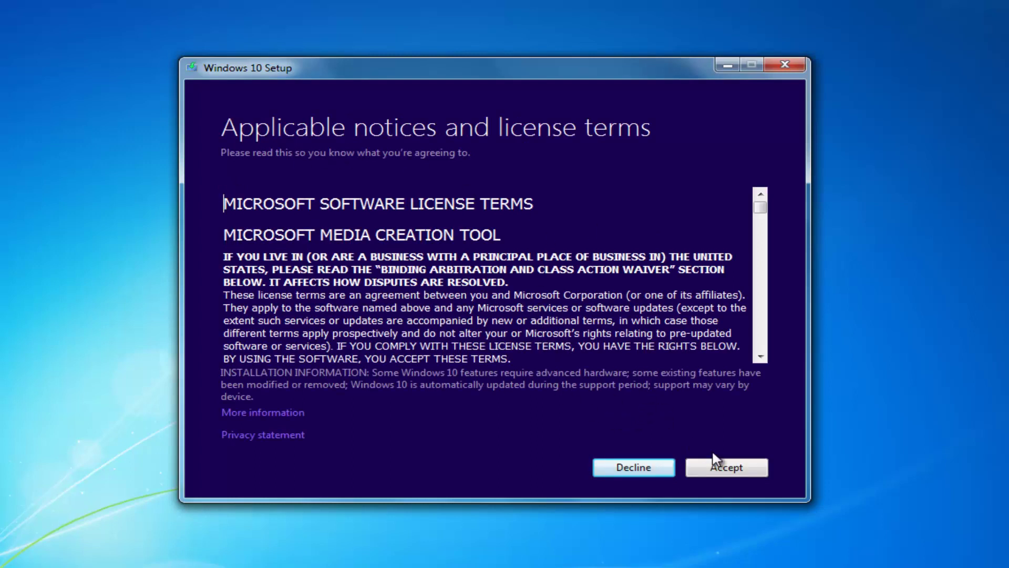
- Accept the Media Creation Tool's applicable notices and license terms
{"action": "left_click", "coordinate": [721, 468]}
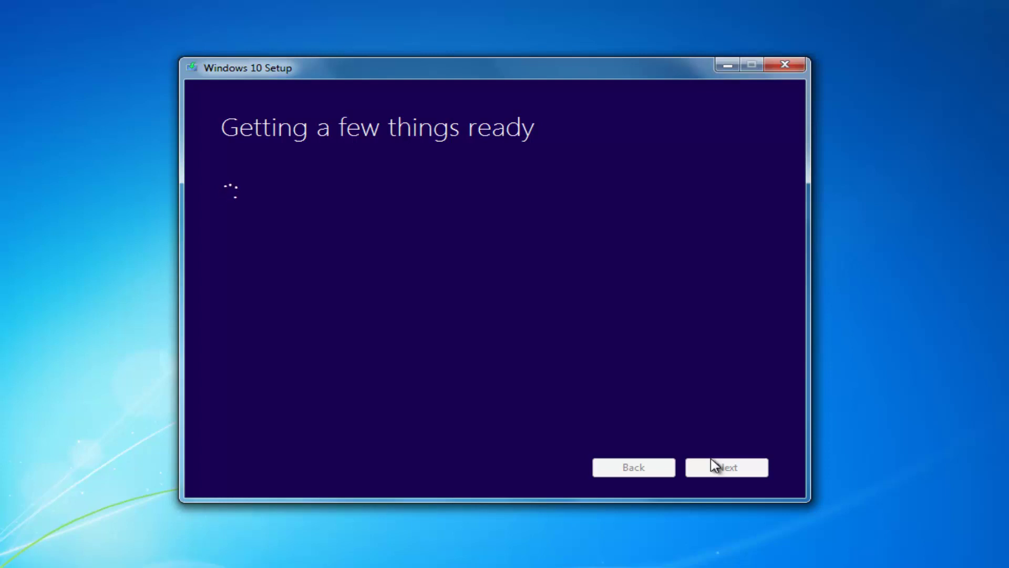
- Create installation media for another PC using English (United States), Windows 10, 32-bit (x86)
{"action": "left_click", "coordinate": [290, 216]}
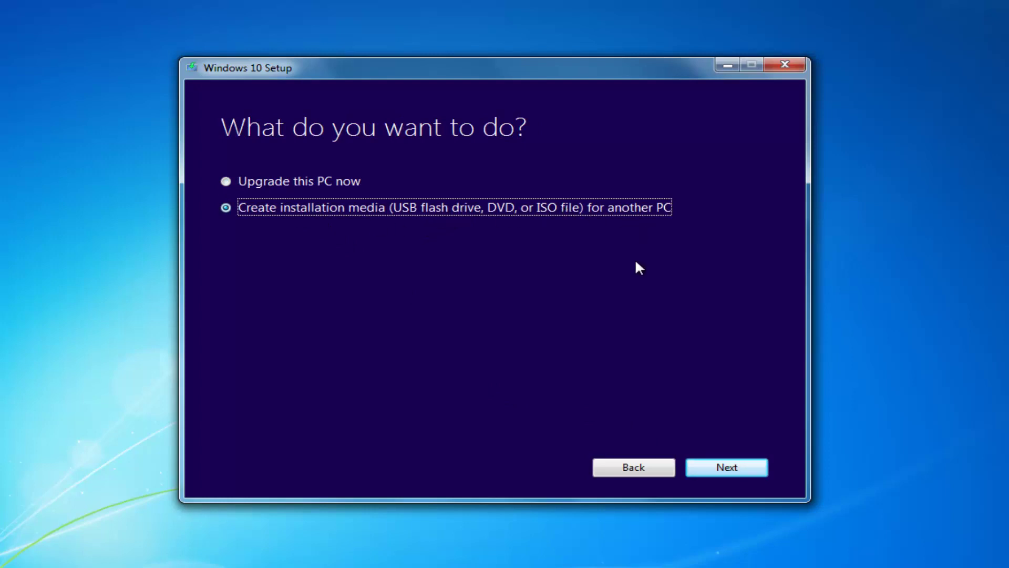
{"action": "left_click", "coordinate": [704, 467]}
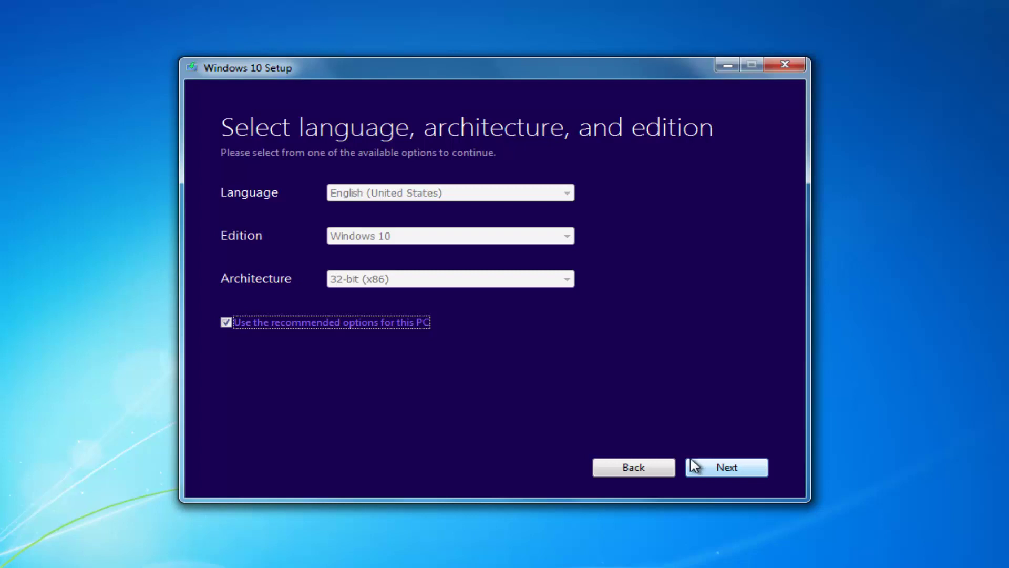
{"action": "left_click", "coordinate": [223, 322]}
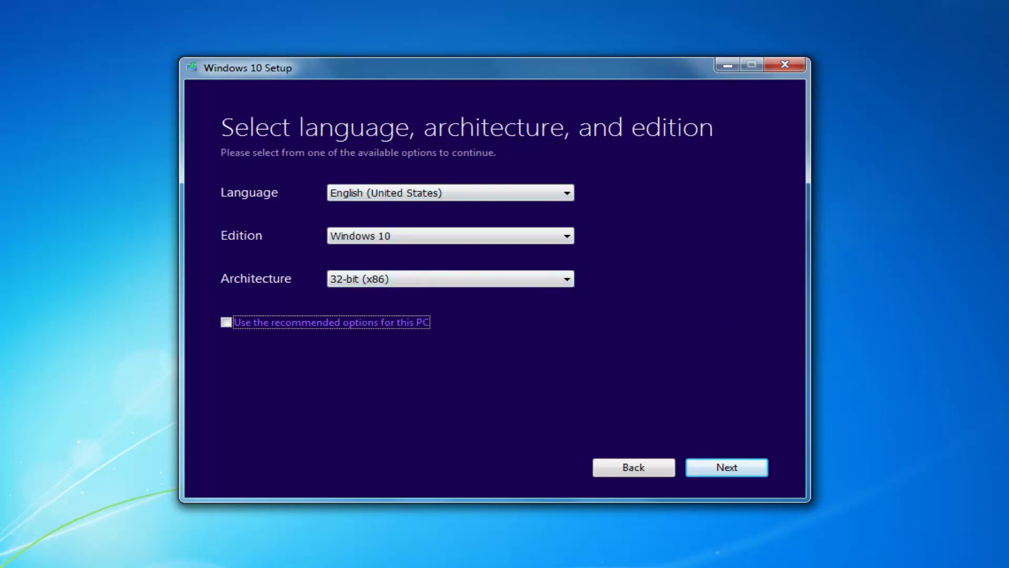
{"action": "left_click", "coordinate": [68, 236]}
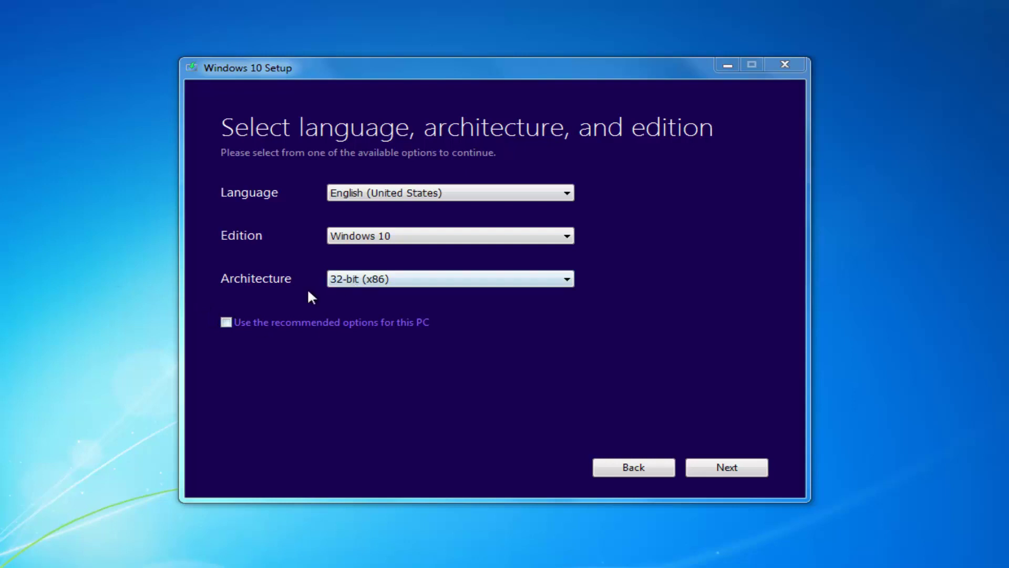
{"action": "left_click", "coordinate": [227, 322]}
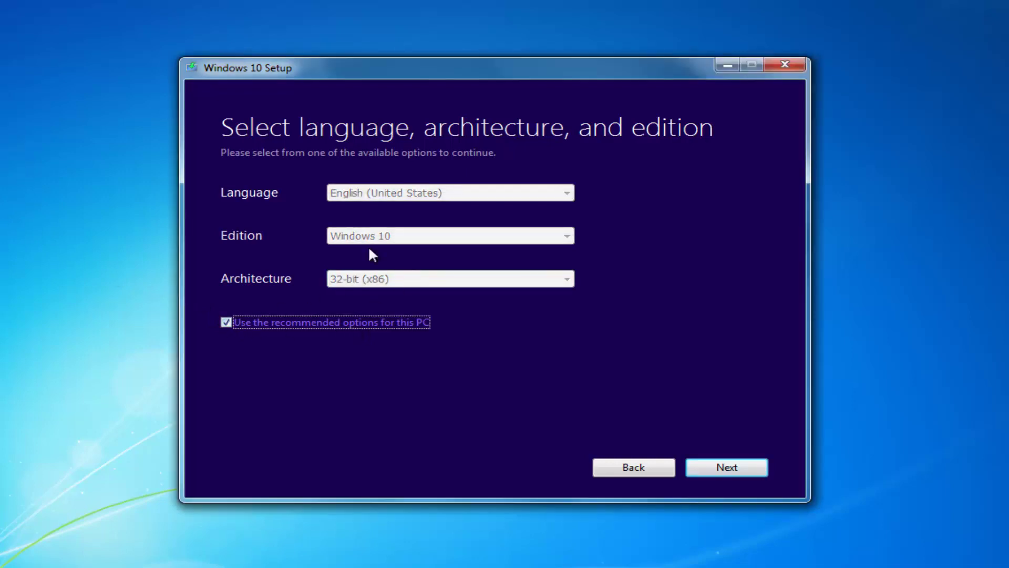
{"action": "left_click", "coordinate": [225, 323]}
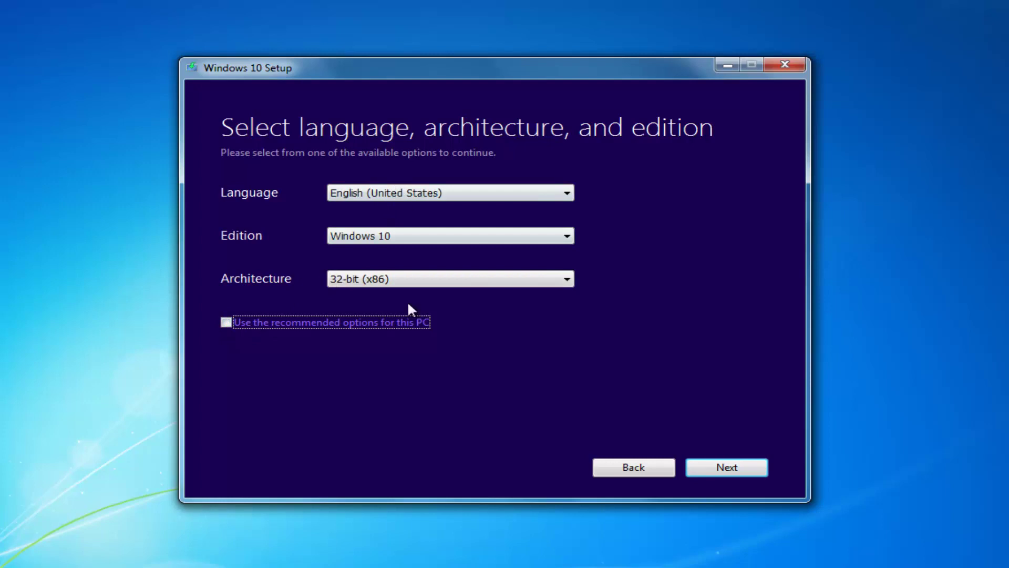
{"action": "left_click", "coordinate": [729, 467]}
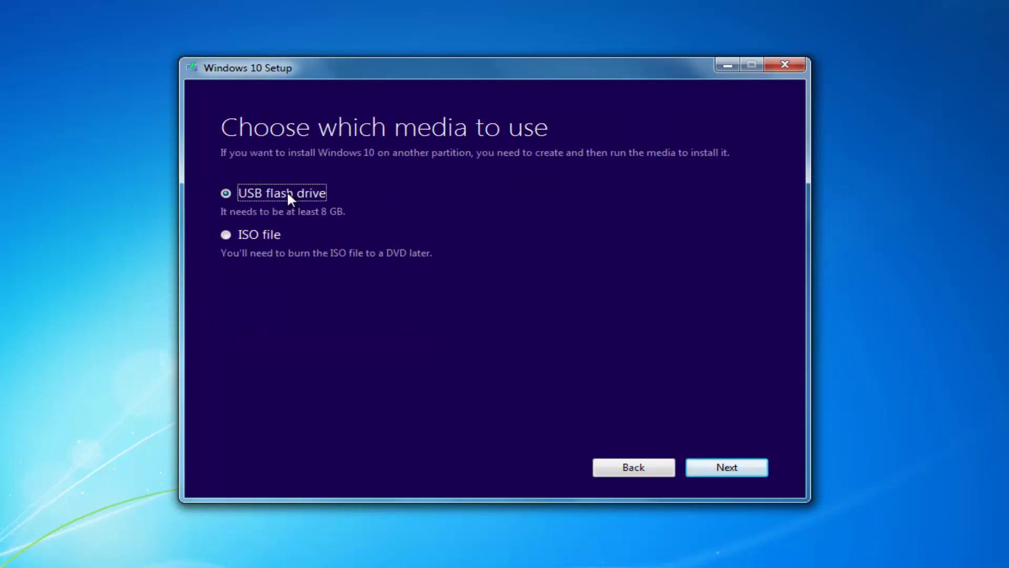
- Pick ISO file as the media type instead of USB flash drive
{"action": "left_click", "coordinate": [253, 234]}
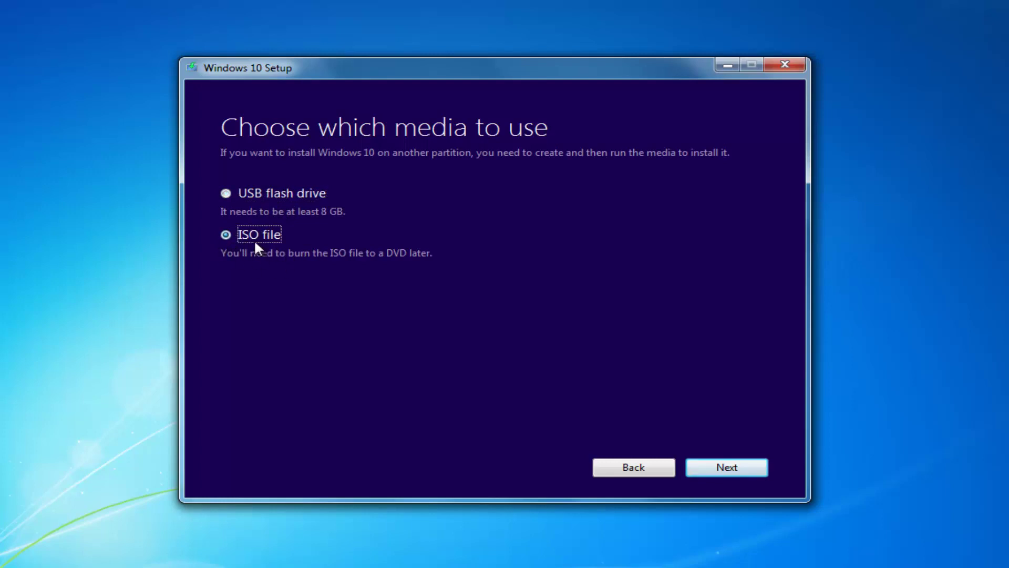
{"action": "left_click", "coordinate": [243, 193]}
{"action": "left_click", "coordinate": [724, 467]}
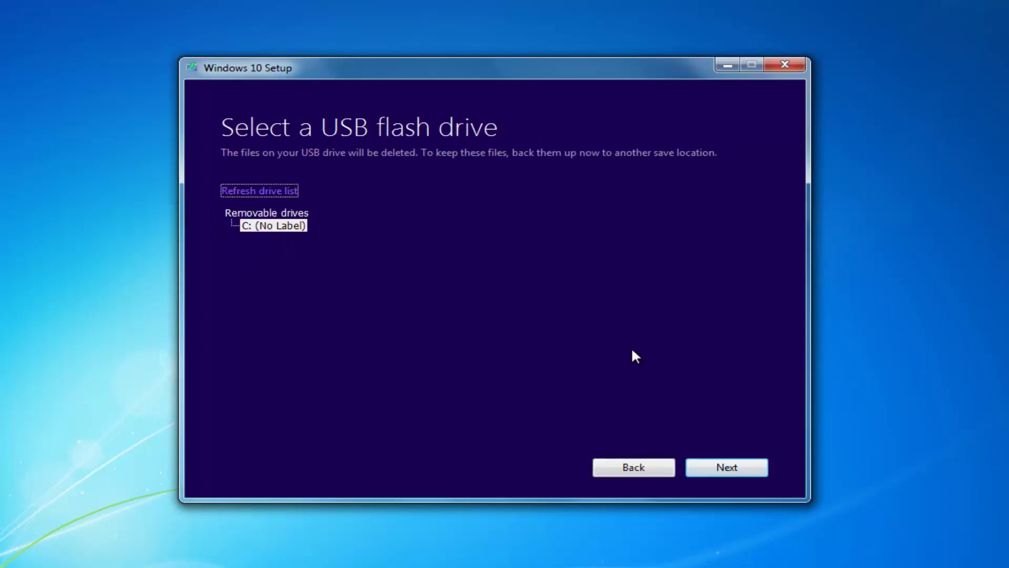
{"action": "left_click", "coordinate": [616, 463]}
{"action": "left_click", "coordinate": [247, 235]}
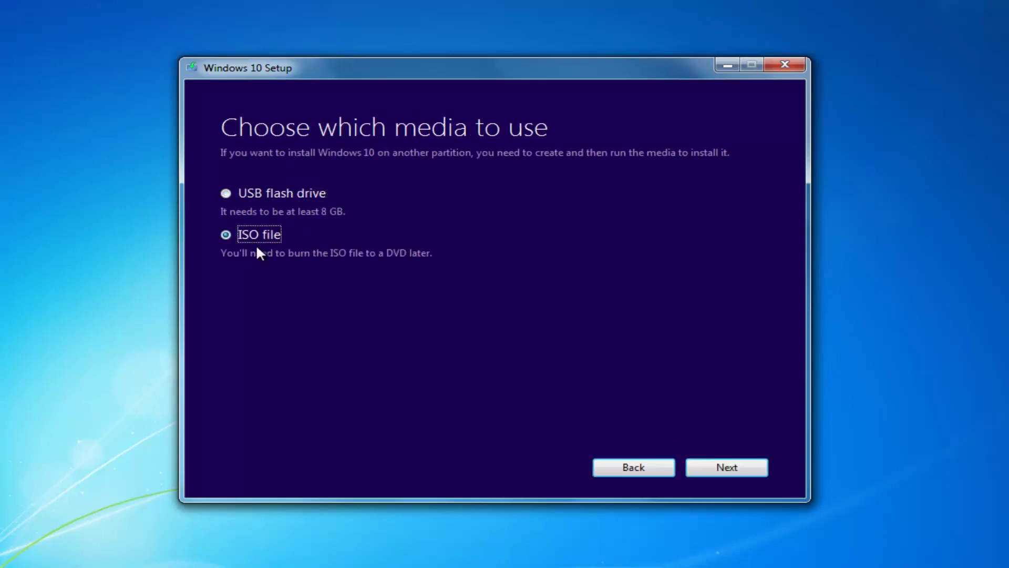
{"action": "left_click", "coordinate": [704, 470]}
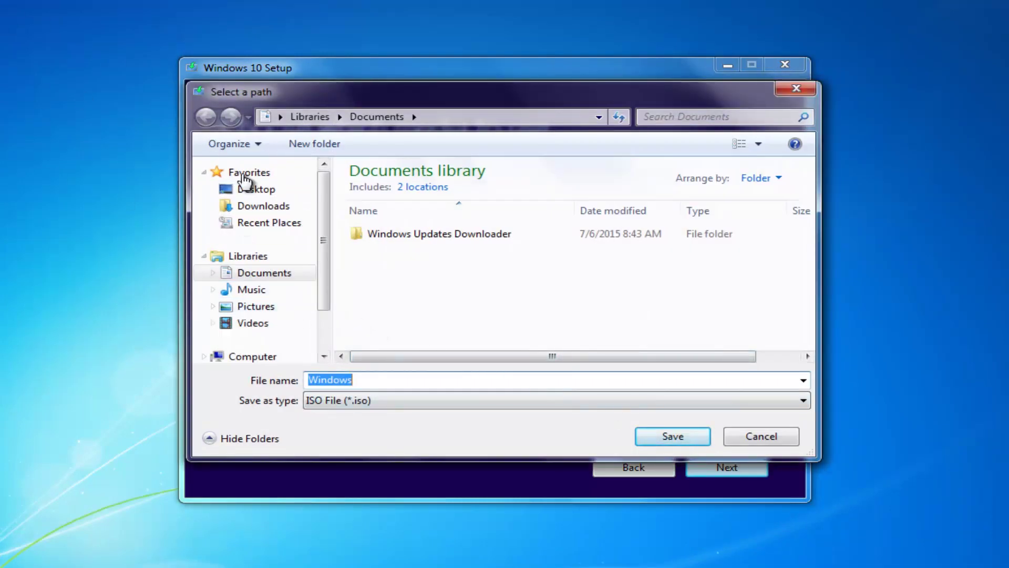
- Select Desktop as the ISO save location and close the Select a path dialog
{"action": "left_click", "coordinate": [248, 193]}
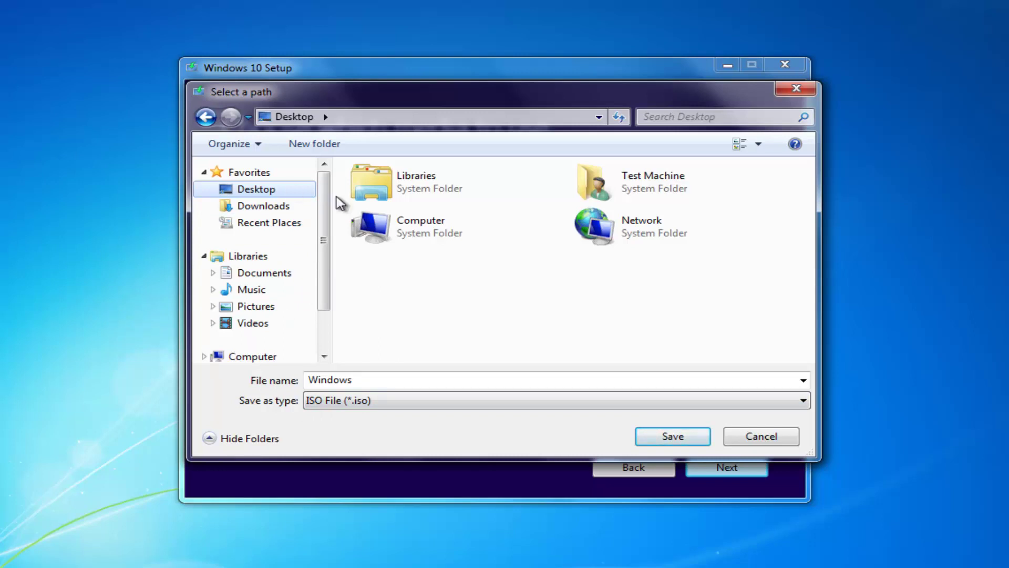
{"action": "left_click", "coordinate": [797, 89]}
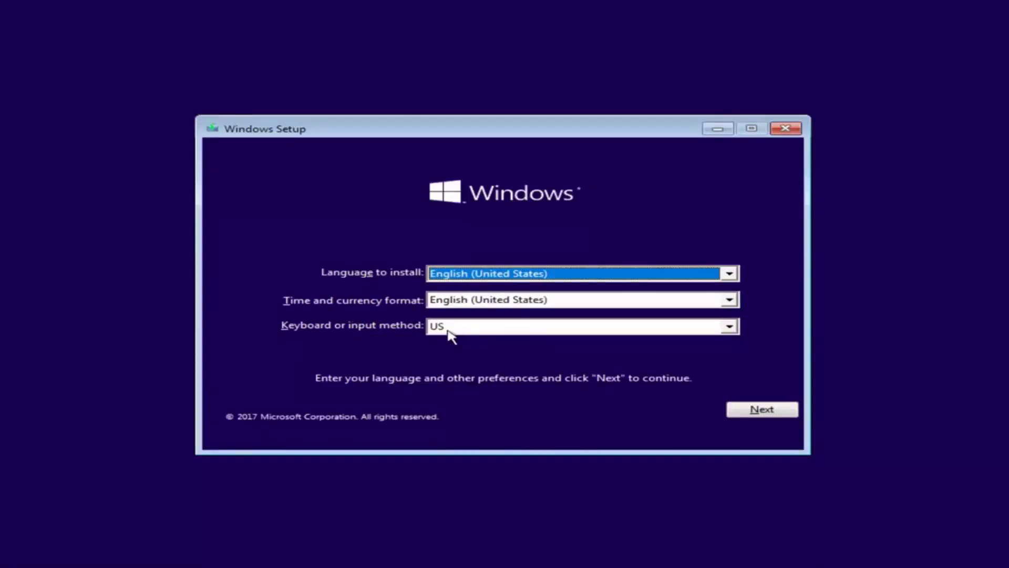
- Keep English (United States) language and US keyboard, then start with Install now
{"action": "left_click", "coordinate": [738, 414]}
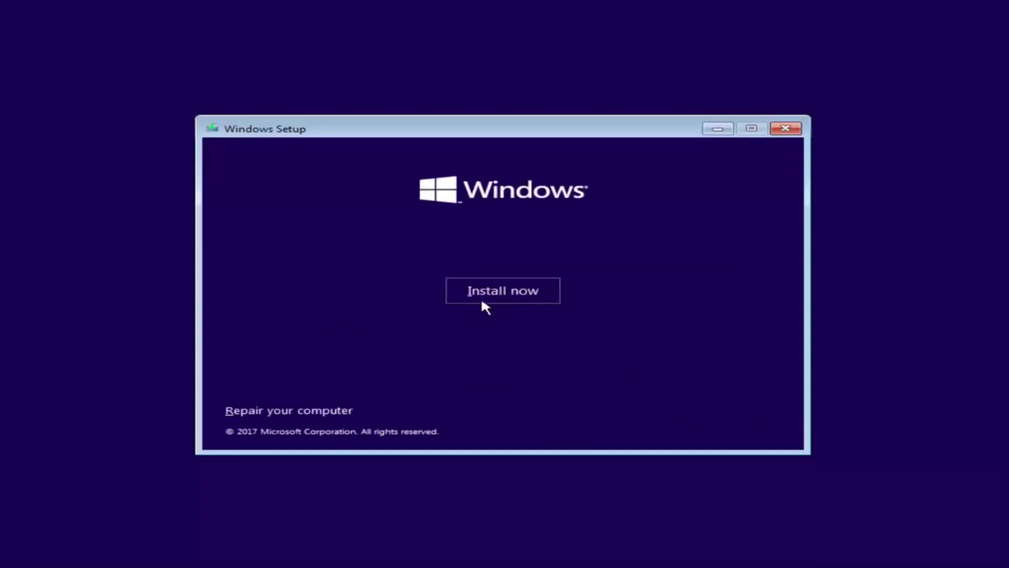
{"action": "left_click", "coordinate": [487, 305]}
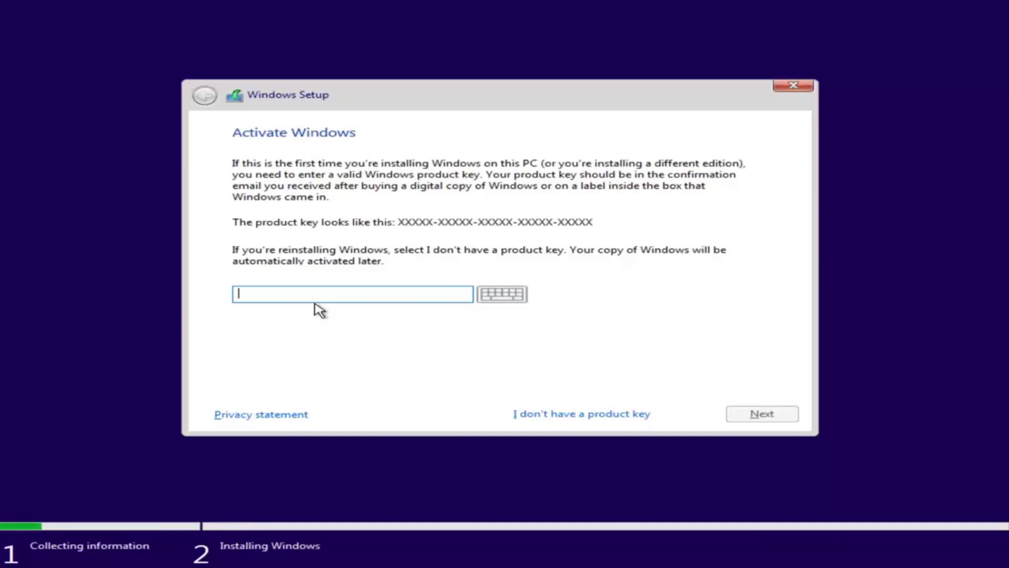
- Skip the product key and choose Windows 10 Pro (x86) as the edition
{"action": "left_click", "coordinate": [541, 415]}
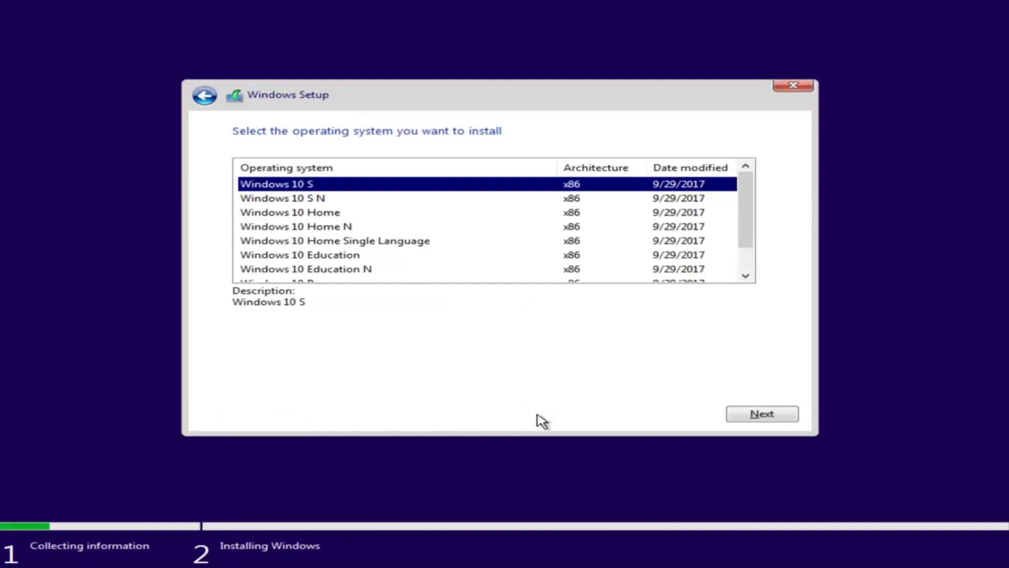
{"action": "left_click_drag", "start_coordinate": [739, 200], "coordinate": [738, 179]}
{"action": "left_click", "coordinate": [322, 214]}
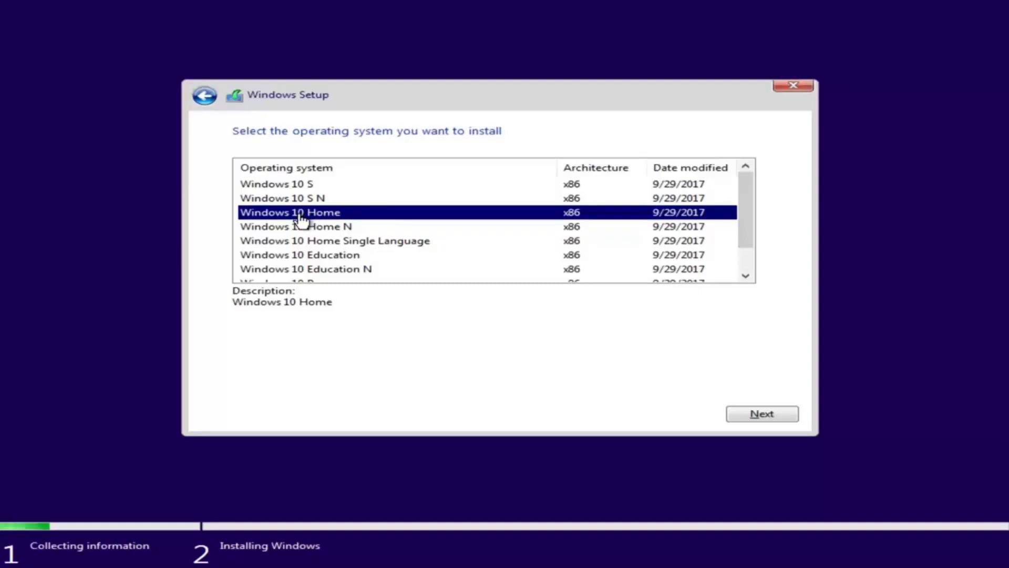
{"action": "scroll", "coordinate": [362, 234], "scroll_direction": "down", "scroll_amount": 1}
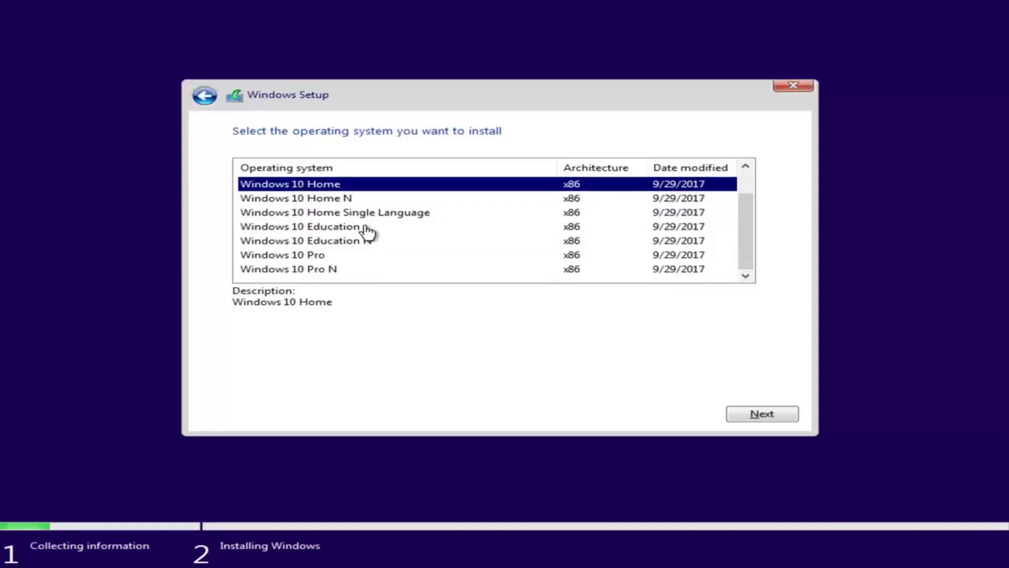
{"action": "left_click", "coordinate": [261, 255]}
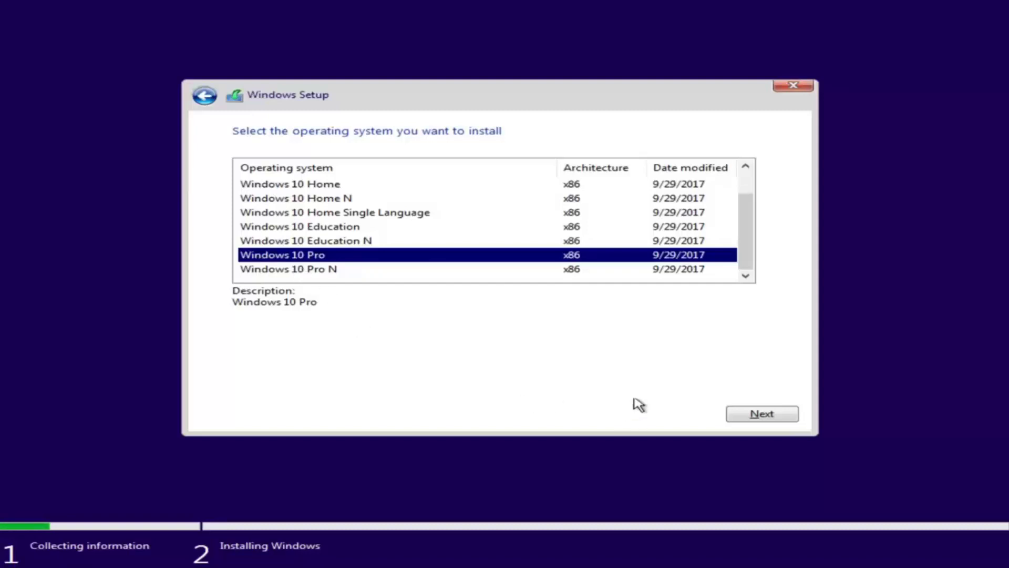
{"action": "left_click", "coordinate": [758, 413]}
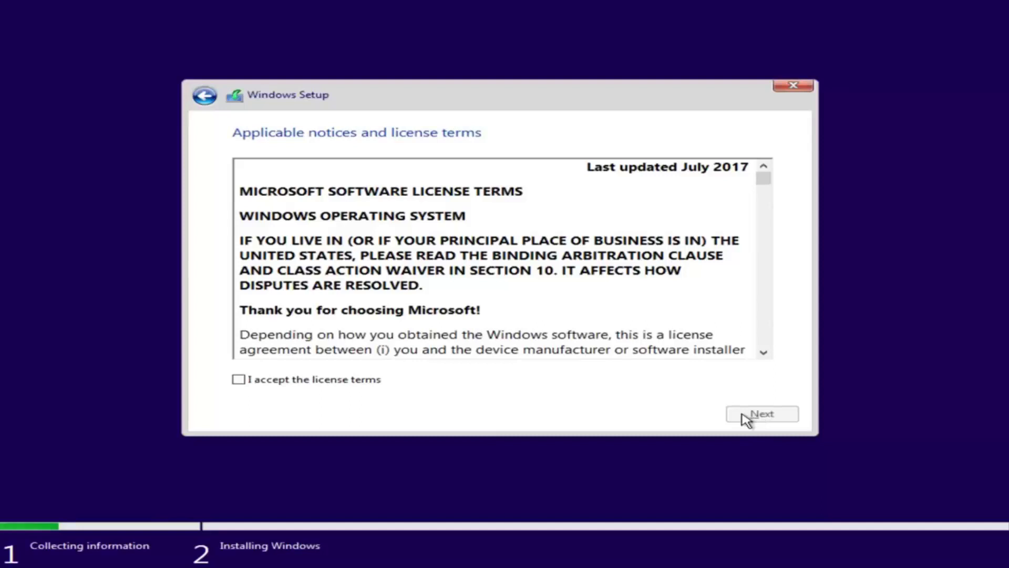
- Tick 'I accept the license terms' and continue to the installation type choice
{"action": "left_click", "coordinate": [238, 379]}
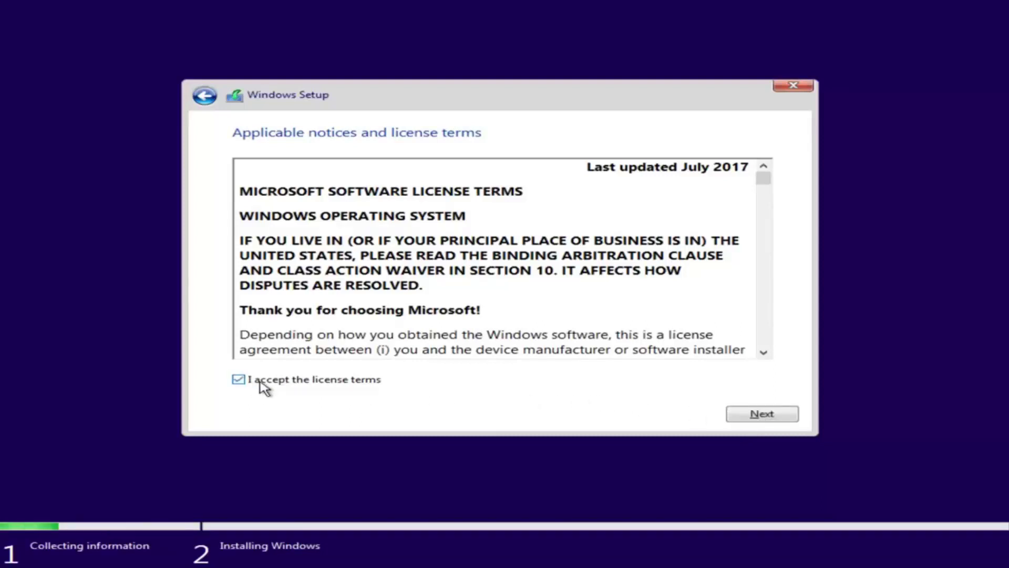
{"action": "mouse_move", "coordinate": [762, 182]}
{"action": "left_mouse_down"}
{"action": "mouse_move", "coordinate": [765, 231]}
{"action": "mouse_move", "coordinate": [764, 190]}
{"action": "left_mouse_up"}
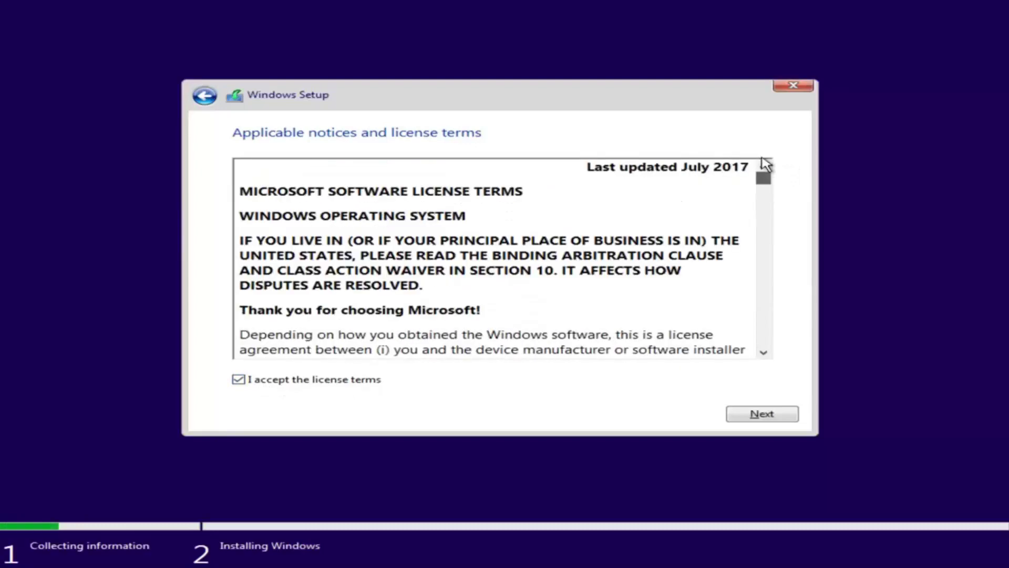
{"action": "left_click", "coordinate": [760, 420]}
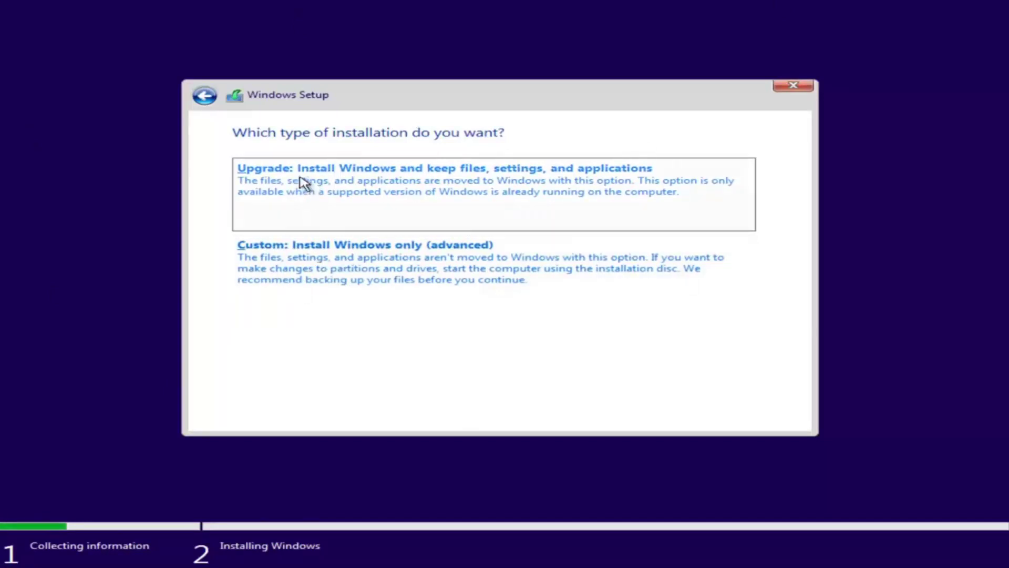
- Choose the Custom (Windows only) install and install onto Drive 0's 25.0 GB unallocated space
{"action": "left_click", "coordinate": [295, 283]}
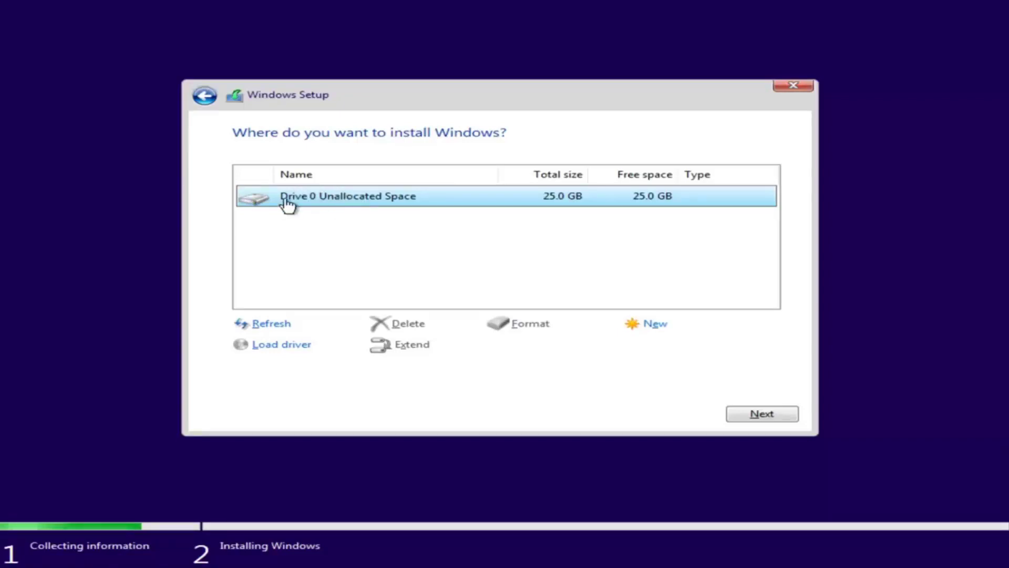
{"action": "left_click", "coordinate": [755, 416]}
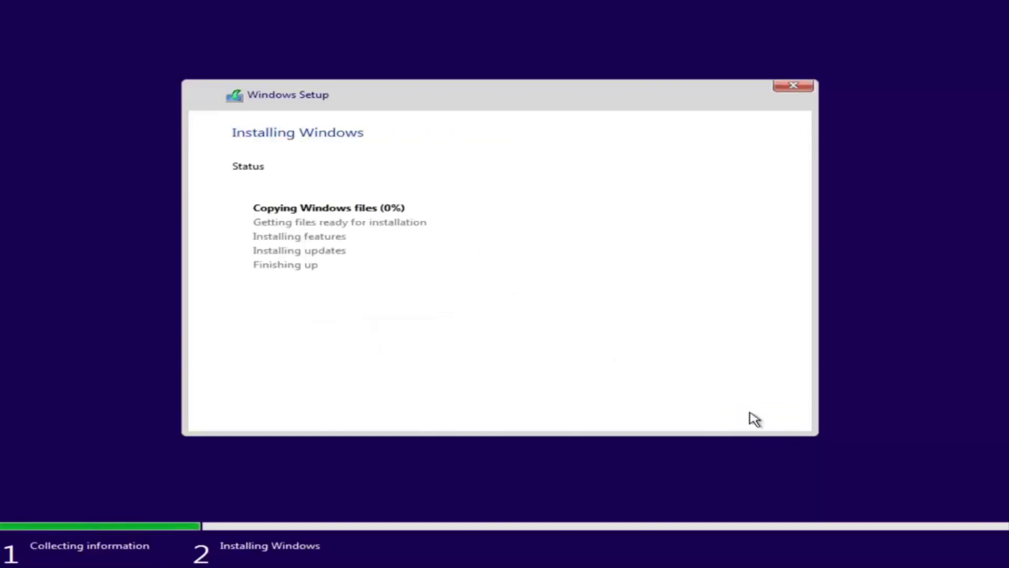
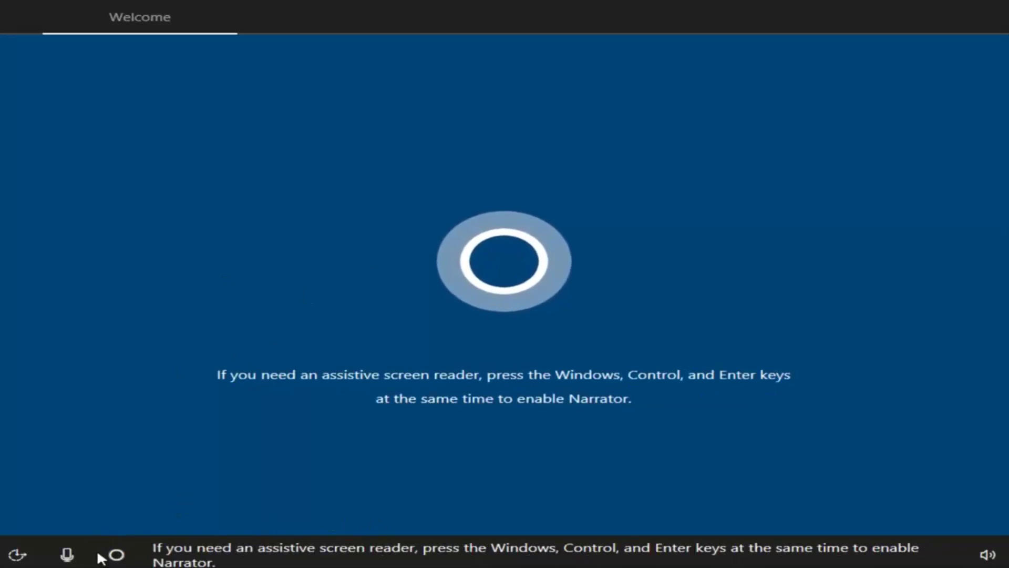
- Accept United States as the region and US as the keyboard layout, skipping a second layout
{"action": "left_click", "coordinate": [978, 556]}
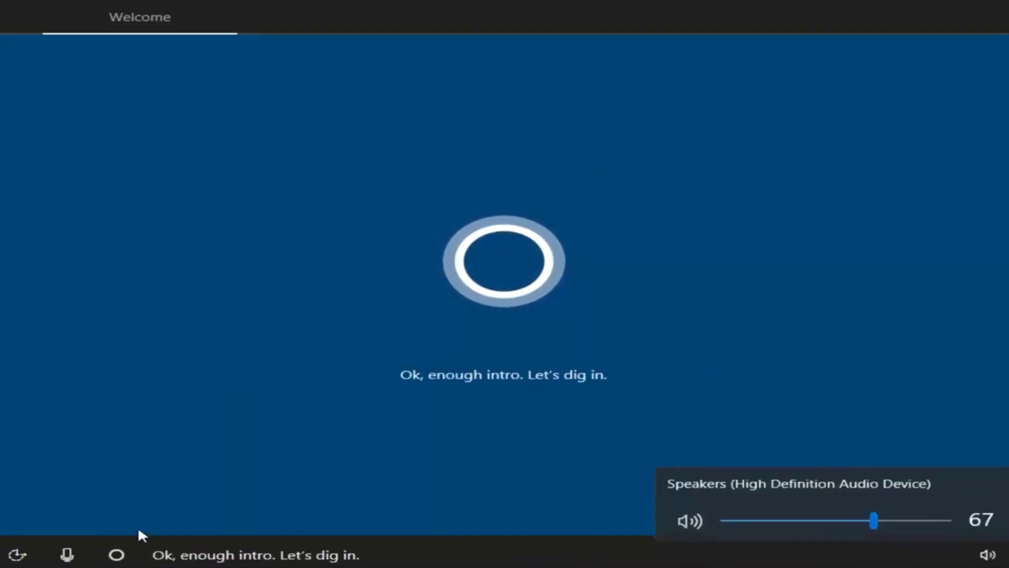
{"action": "left_click", "coordinate": [613, 376]}
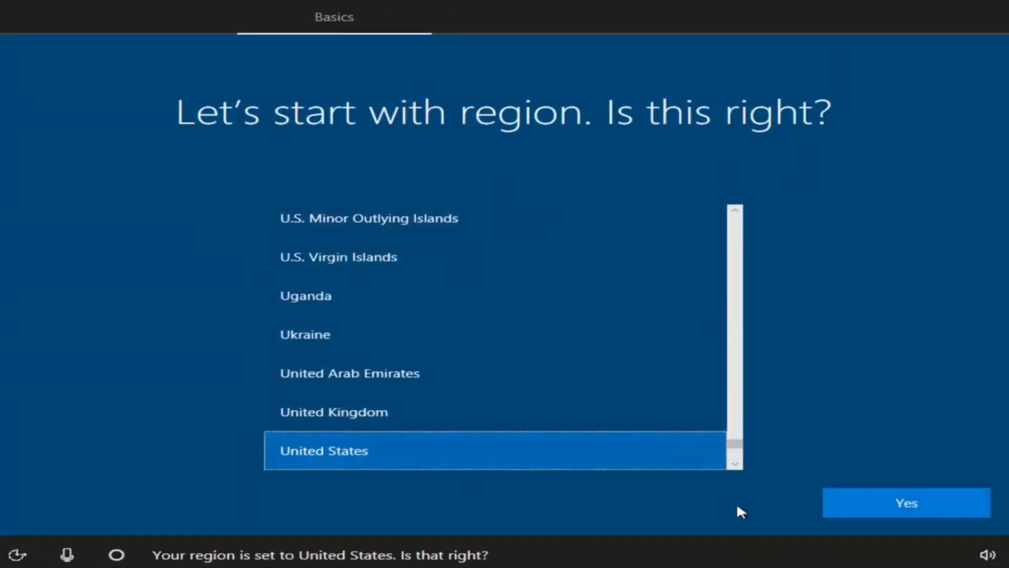
{"action": "left_click", "coordinate": [877, 504]}
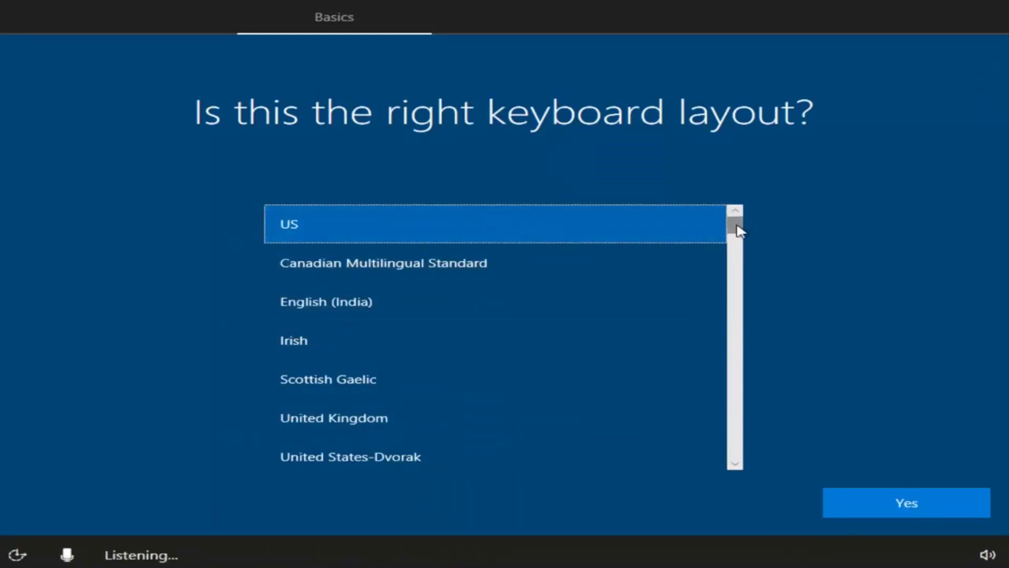
{"action": "left_click", "coordinate": [886, 502]}
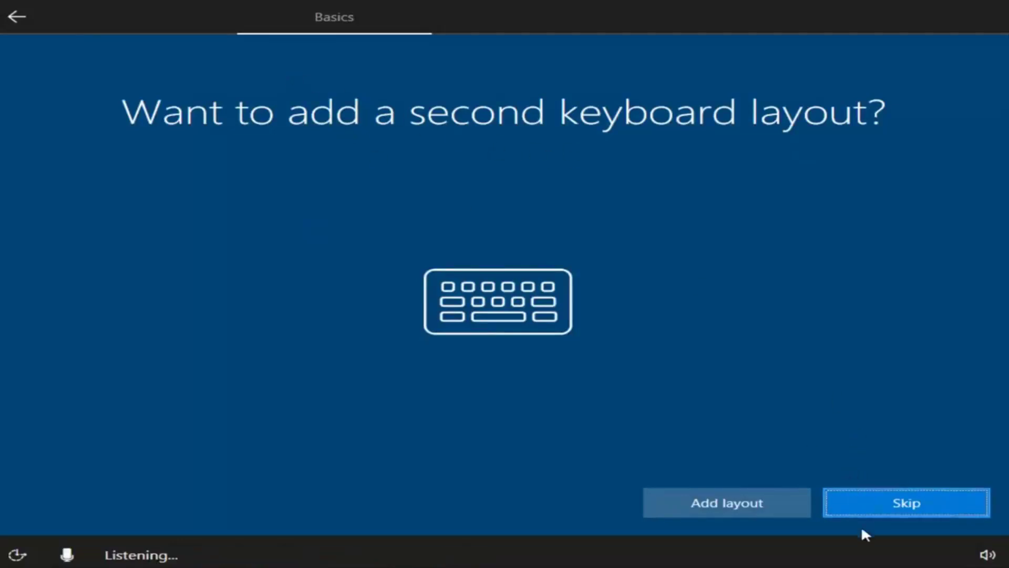
{"action": "left_click", "coordinate": [905, 504]}
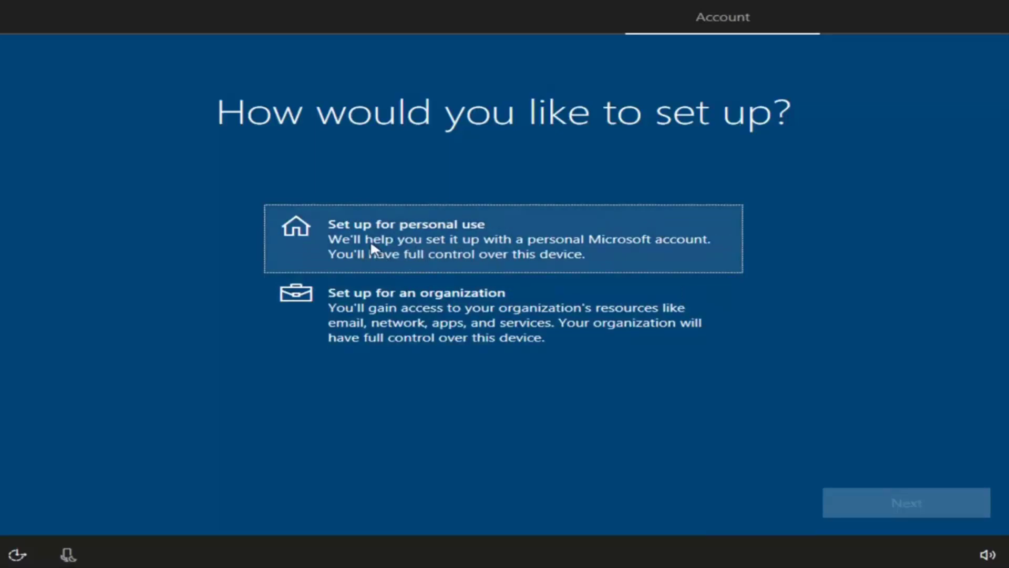
- Choose personal use, pick Offline account, and decline the Microsoft sign-in suggestion
{"action": "left_click", "coordinate": [350, 248]}
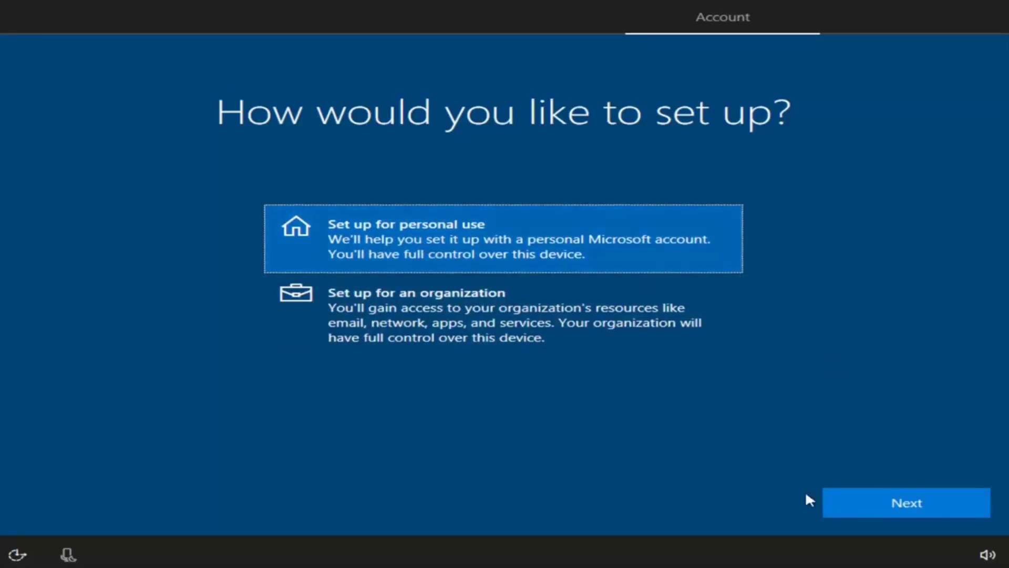
{"action": "left_click", "coordinate": [874, 508]}
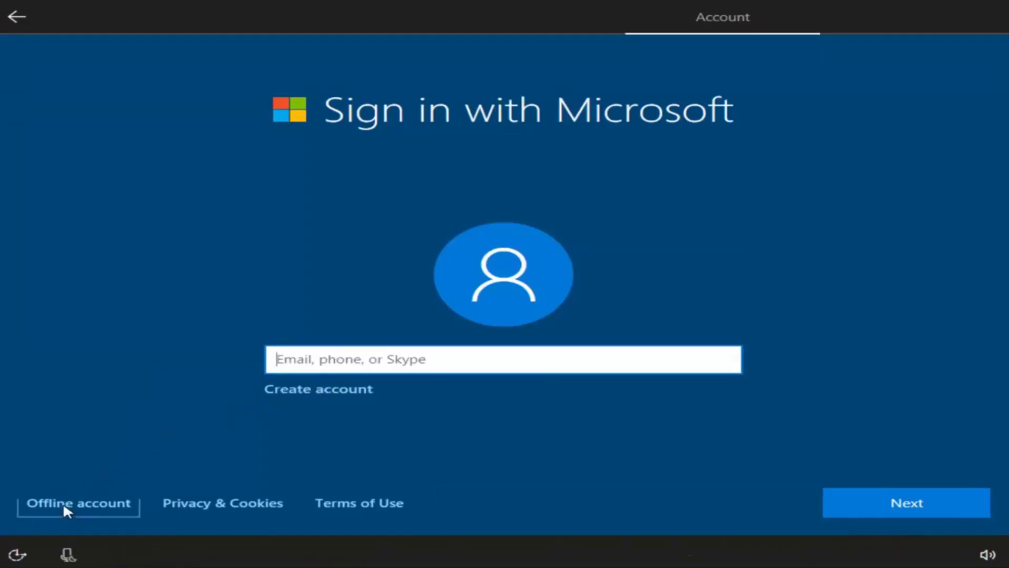
{"action": "left_click", "coordinate": [80, 504]}
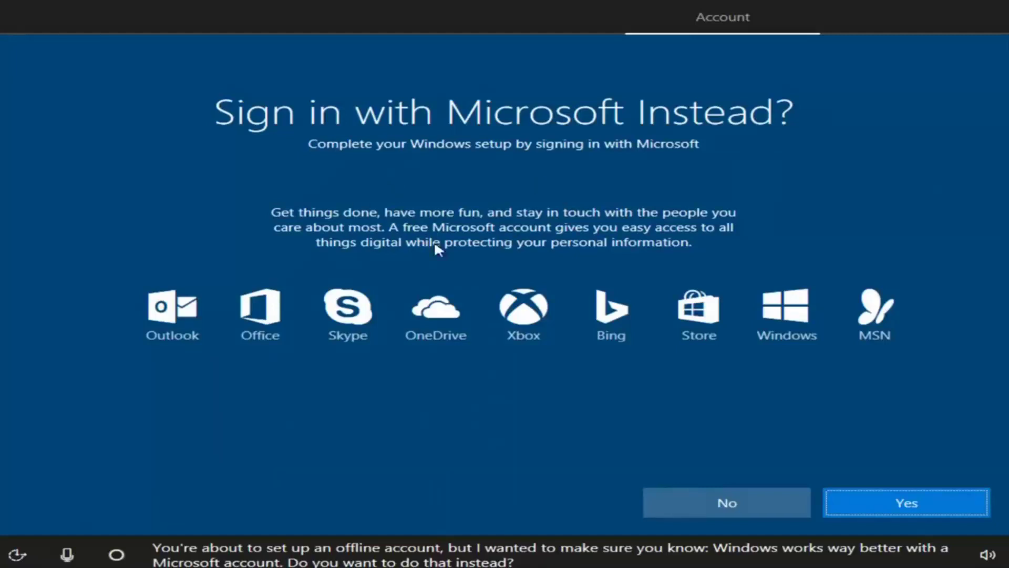
{"action": "left_click", "coordinate": [703, 504]}
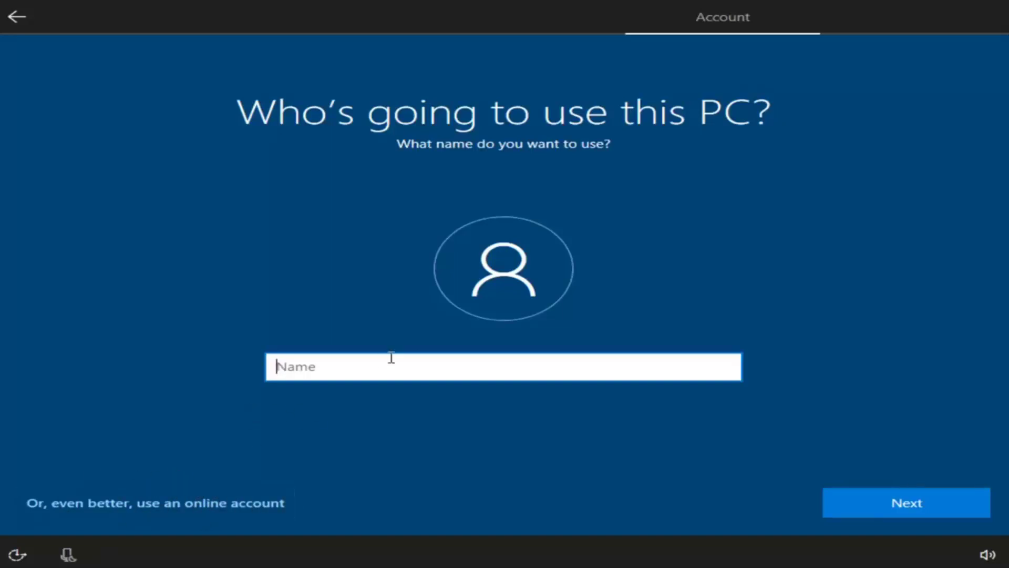
- Enter the account holder's full name as the local account name
{"action": "type", "text": "Test"}
{"action": "key", "text": "BackSpace"}
{"action": "key", "text": "BackSpace"}
{"action": "key", "text": "BackSpace"}
{"action": "key", "text": "BackSpace"}
{"action": "key", "text": "BackSpace"}
{"action": "type", "text": "John Smith"}
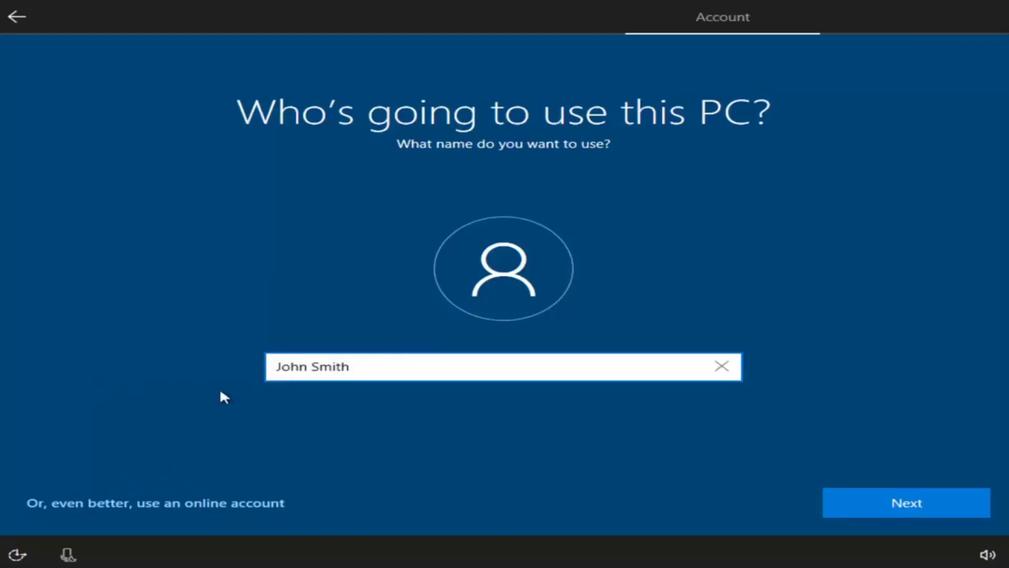
{"action": "left_click", "coordinate": [873, 505]}
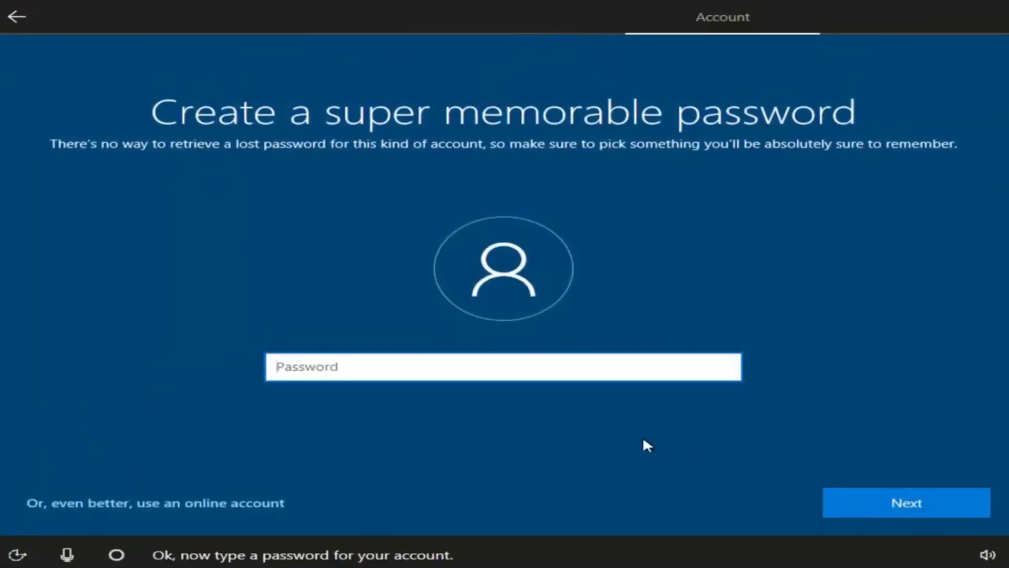
- Set the account password and enter it again to confirm it
{"action": "type", "text": "•••••••••"}
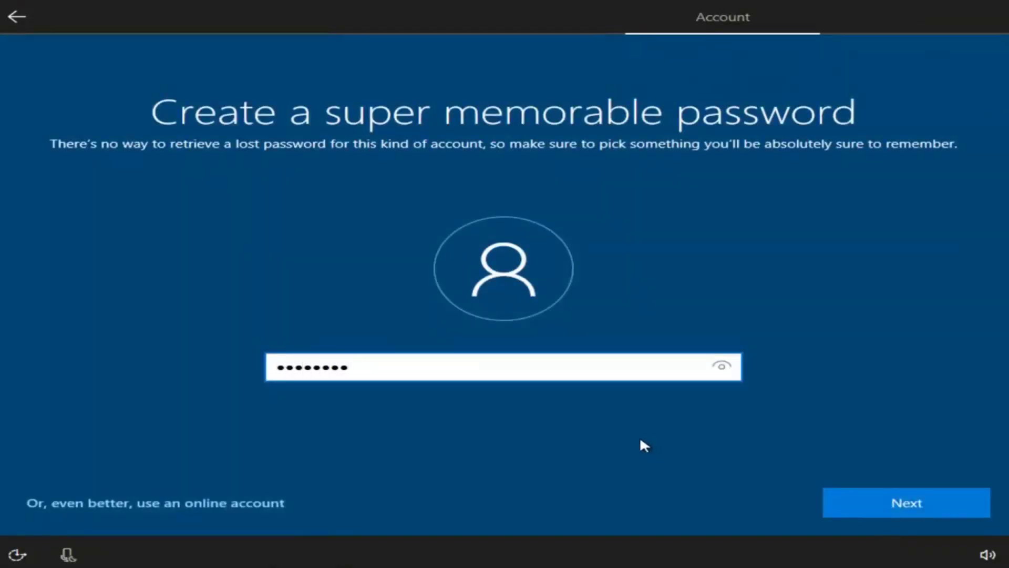
{"action": "key", "text": "ctrl+a"}
{"action": "type", "text": "••••••"}
{"action": "key", "text": "ctrl+a"}
{"action": "type", "text": "•••••••••"}
{"action": "left_click", "coordinate": [947, 507]}
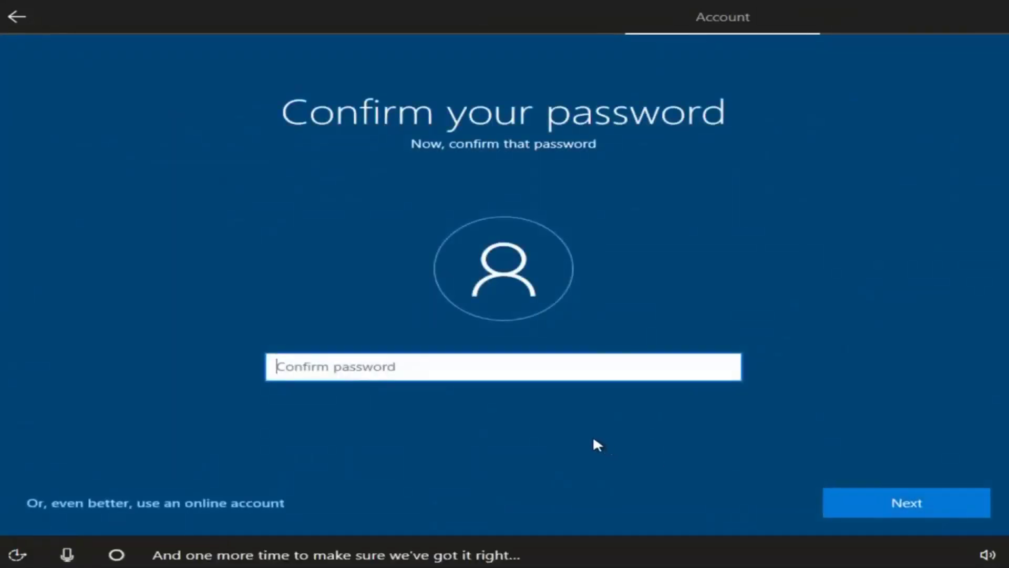
{"action": "type", "text": "•••••••••"}
{"action": "left_click", "coordinate": [893, 505]}
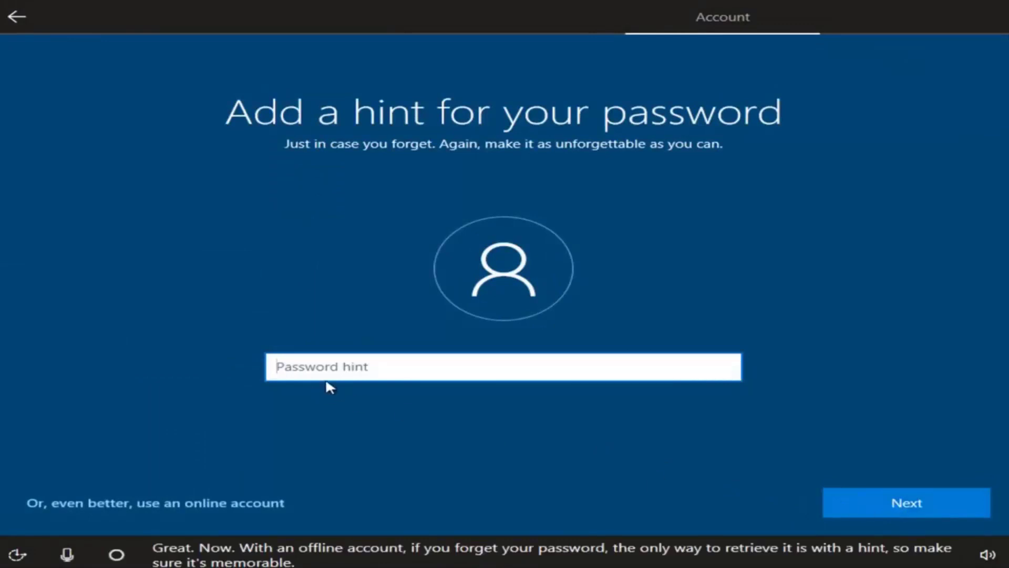
- Add a password hint that doesn't contain the password
{"action": "type", "text": "password"}
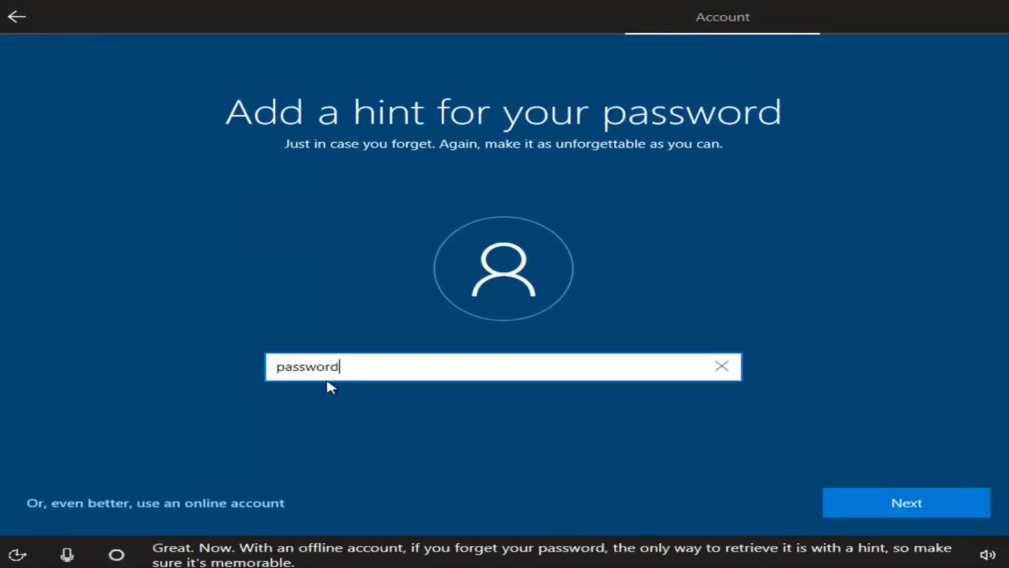
{"action": "left_click", "coordinate": [879, 503]}
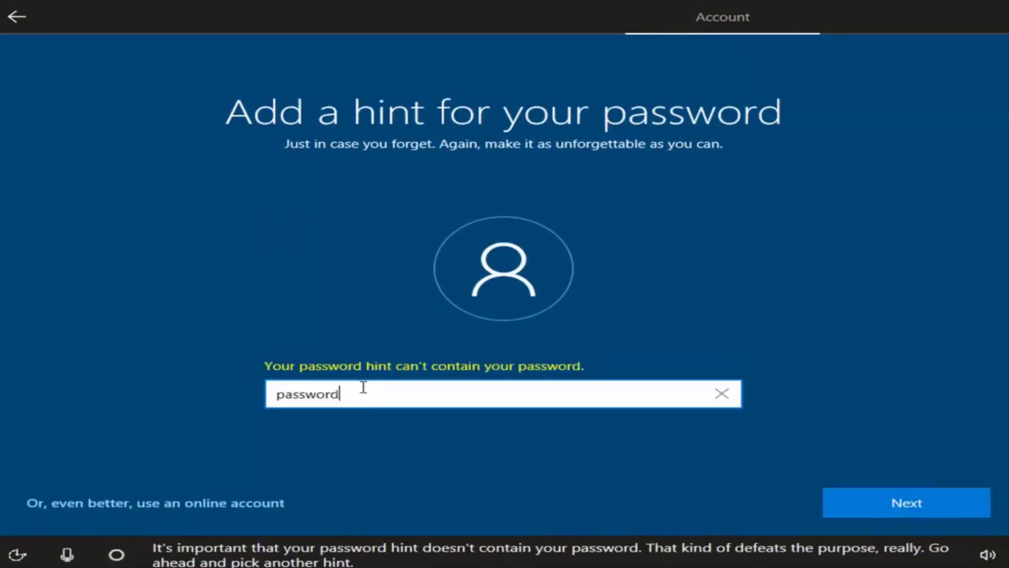
{"action": "type", "text": "1"}
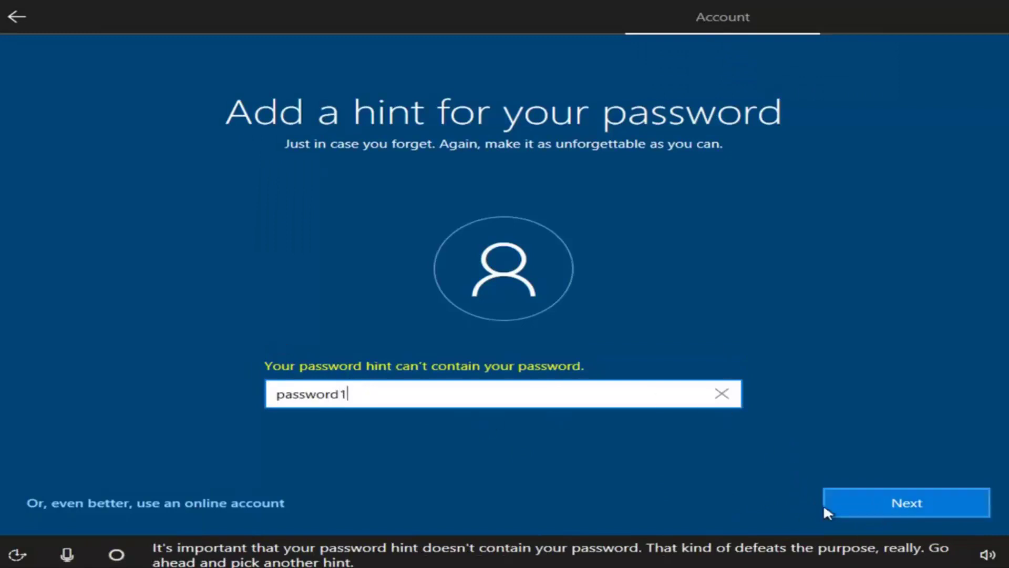
{"action": "key", "text": "ctrl+a"}
{"action": "key", "text": "BackSpace"}
{"action": "type", "text": "pass"}
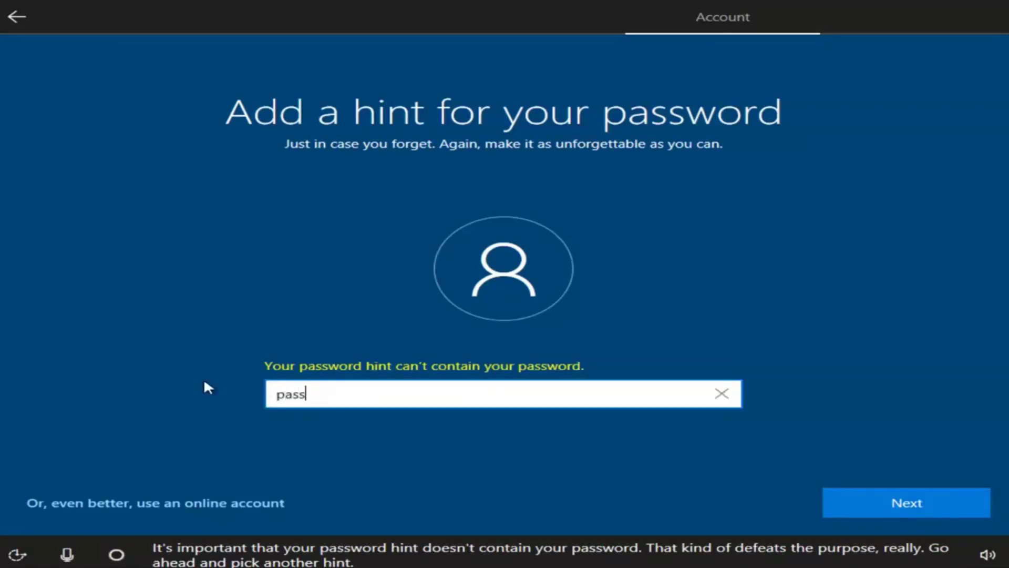
{"action": "type", "text": "-word"}
{"action": "left_click", "coordinate": [915, 511]}
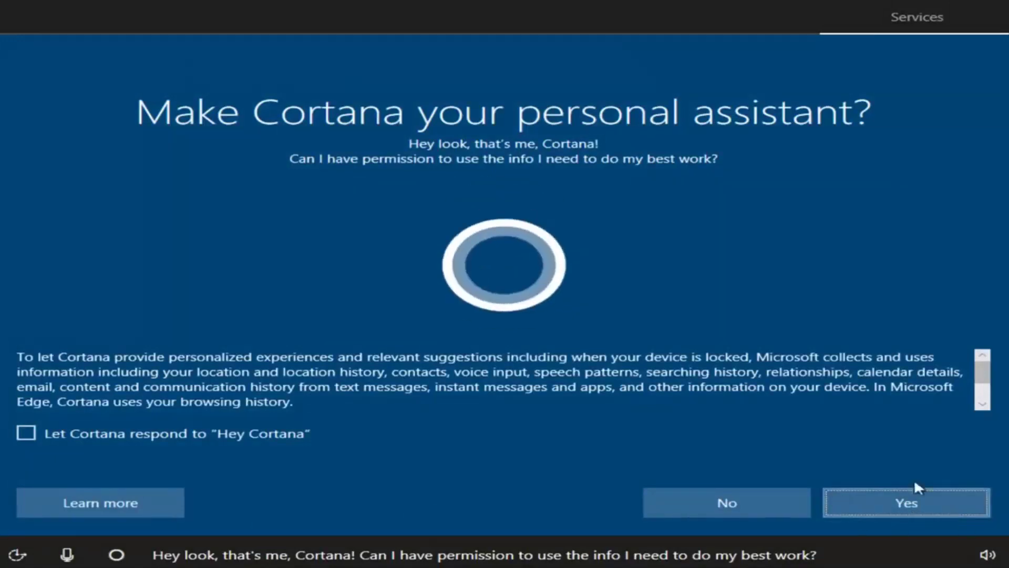
- Decline Cortana; turn off Location, Speech recognition, Tailored experiences, Relevant Ads; set Diagnostics to Basic
{"action": "left_click", "coordinate": [690, 499]}
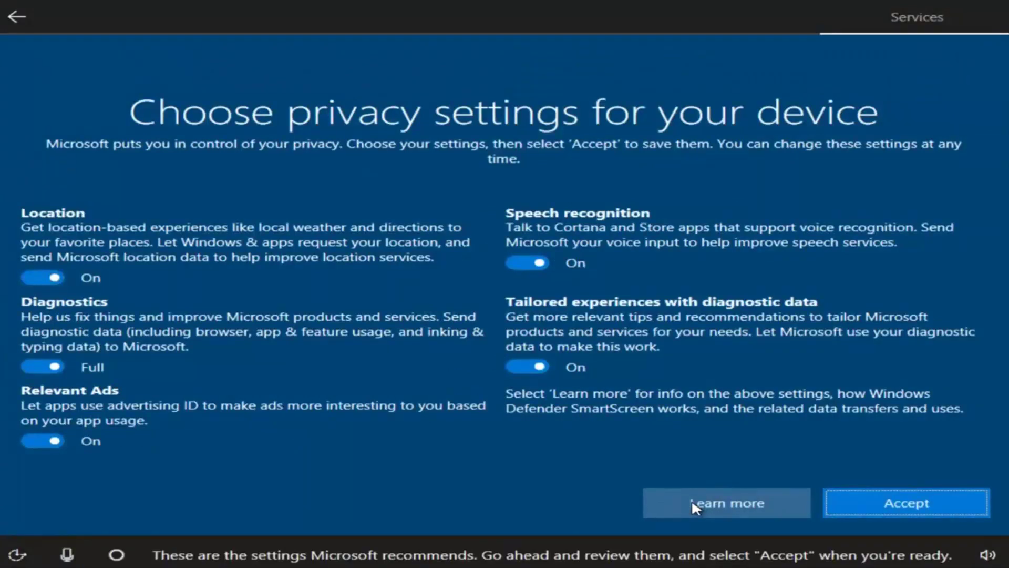
{"action": "left_click", "coordinate": [46, 277]}
{"action": "left_click", "coordinate": [509, 263]}
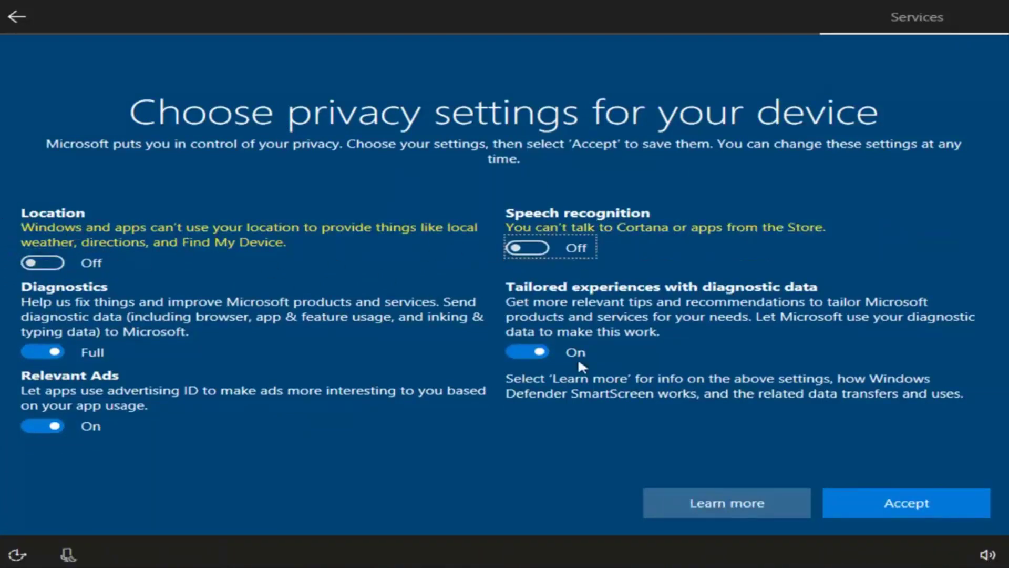
{"action": "left_click", "coordinate": [521, 350]}
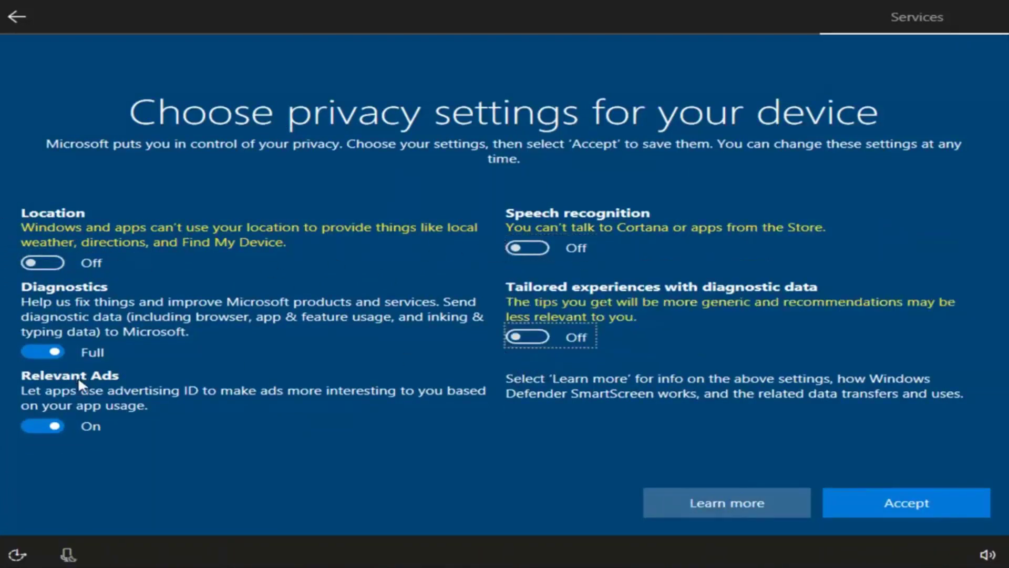
{"action": "left_click", "coordinate": [39, 423]}
{"action": "left_click", "coordinate": [36, 348]}
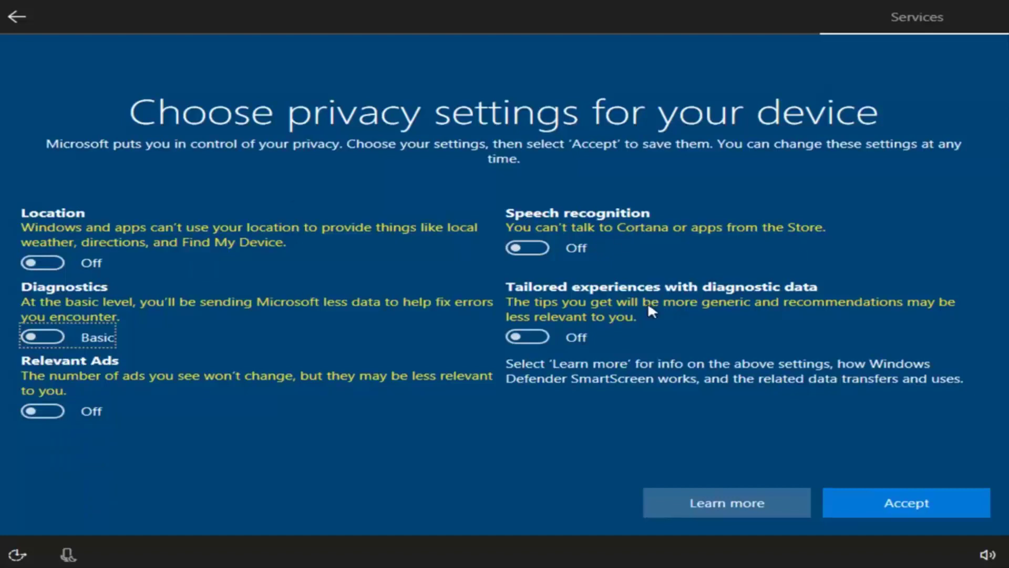
- Accept the privacy settings and let setup finish to the desktop
{"action": "left_click", "coordinate": [857, 506]}
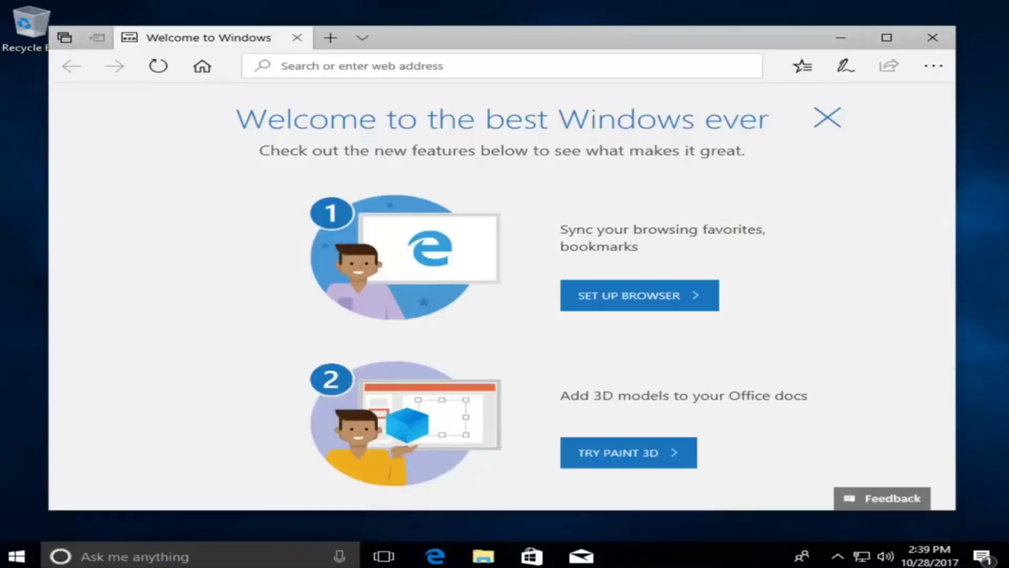
- Close the Edge Welcome to Windows window, then open and dismiss the Start menu
{"action": "left_click", "coordinate": [678, 46]}
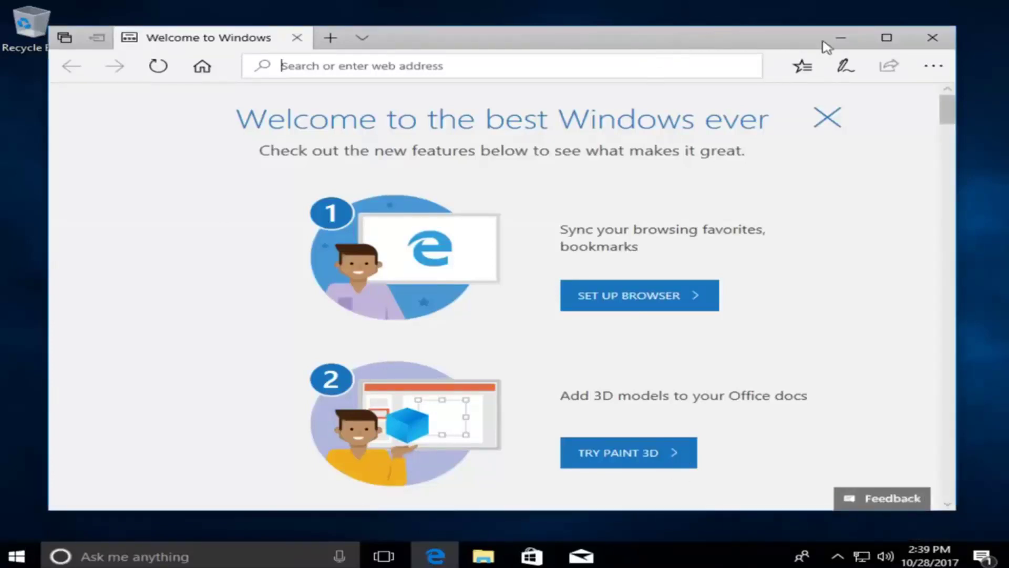
{"action": "left_click", "coordinate": [915, 46]}
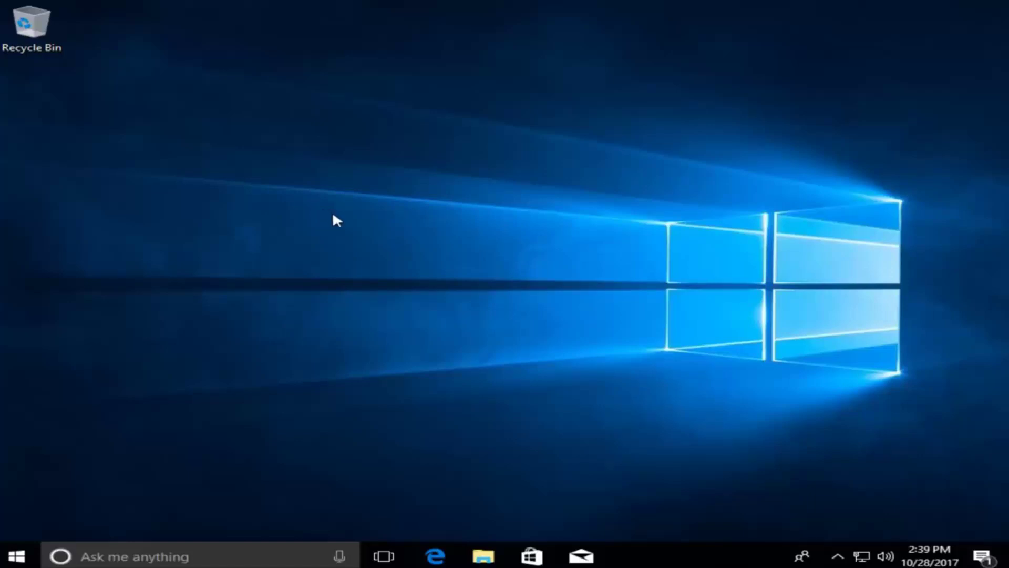
{"action": "left_click", "coordinate": [22, 544]}
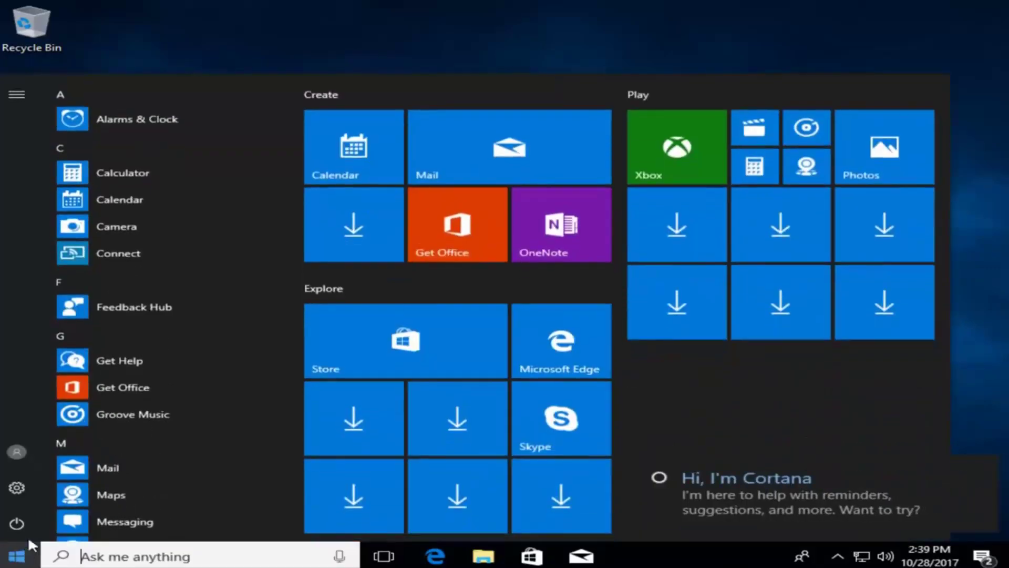
{"action": "left_click", "coordinate": [445, 33]}
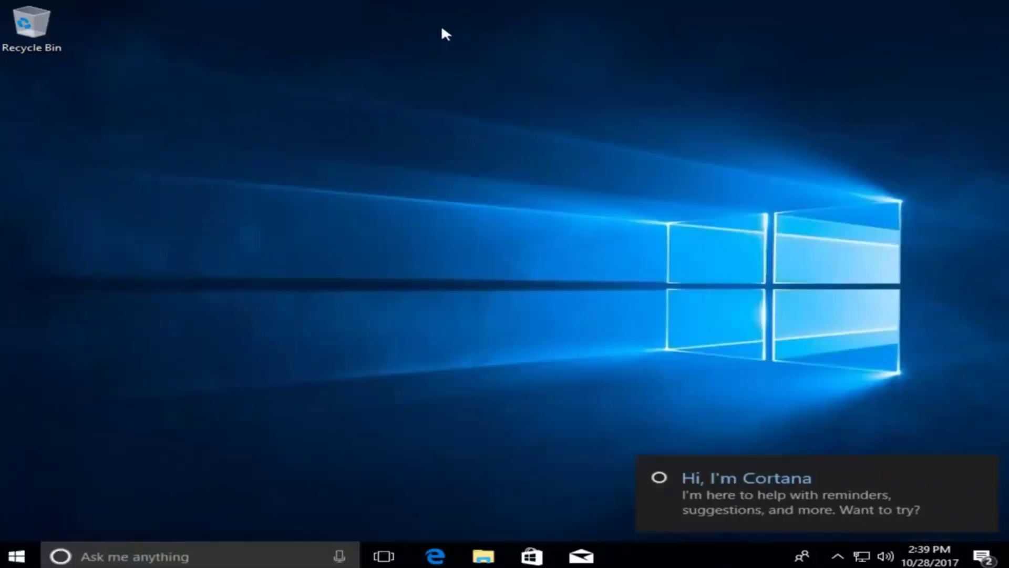